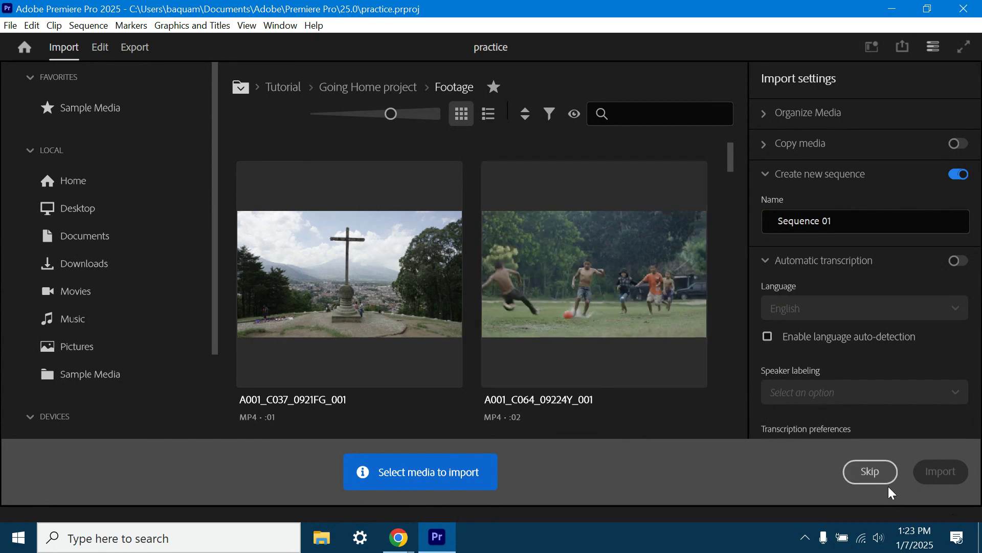
Step: Skip the media import for the practice project and switch to the Essentials workspace
left_click(867, 472)
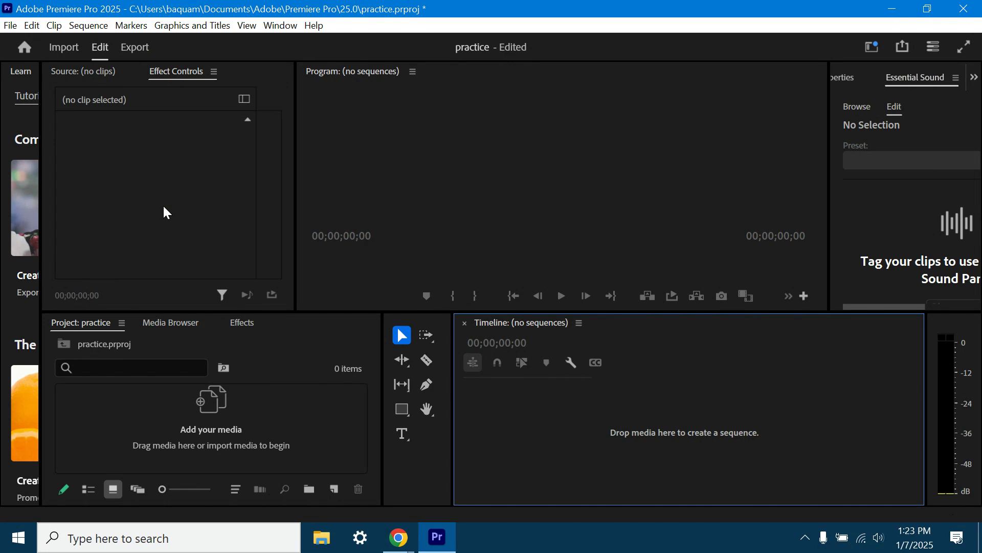
left_click(281, 26)
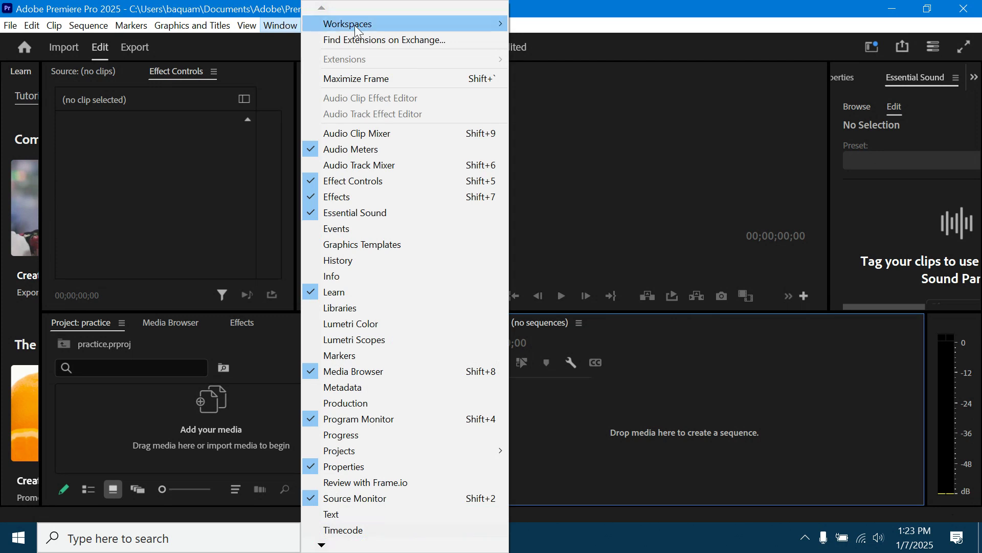
mouse_move(356, 29)
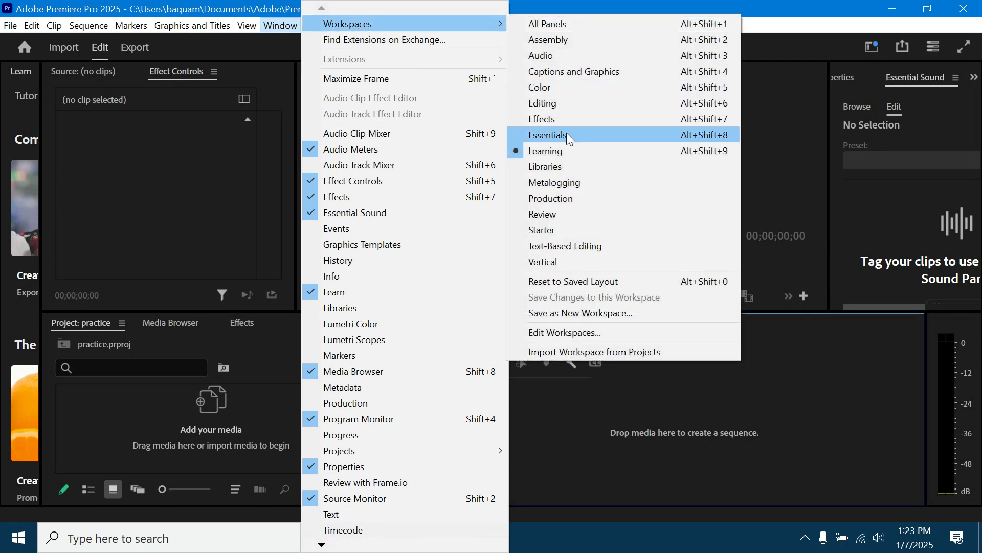
left_click(543, 138)
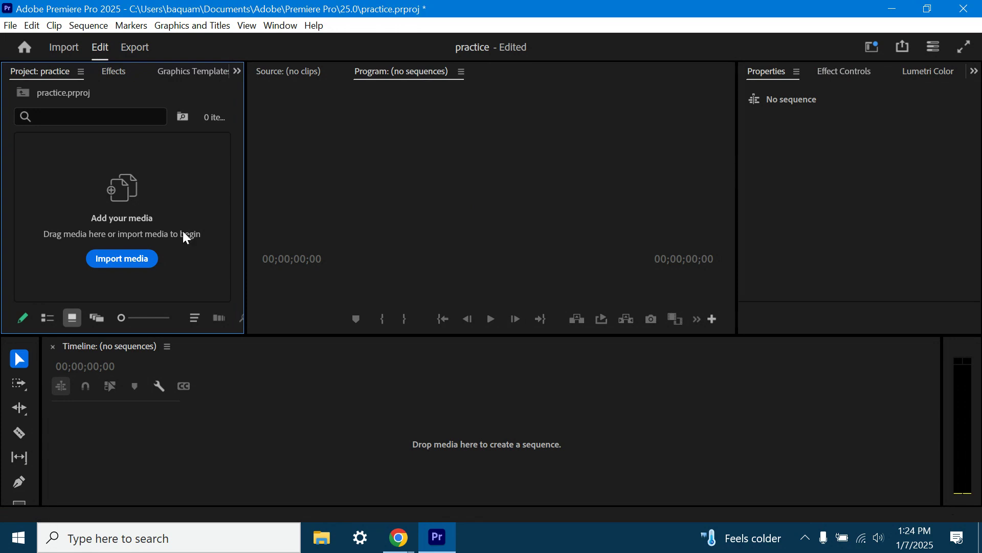
Step: Restore the program window to a smaller size, extend it down to the taskbar, and enlarge the timeline area upward
left_click(927, 8)
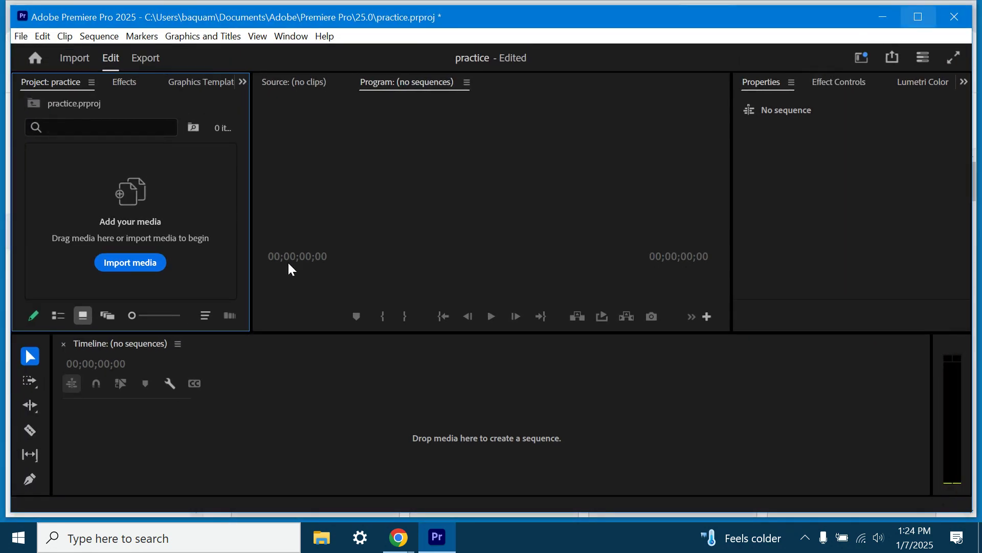
left_click_drag(432, 515, 379, 522)
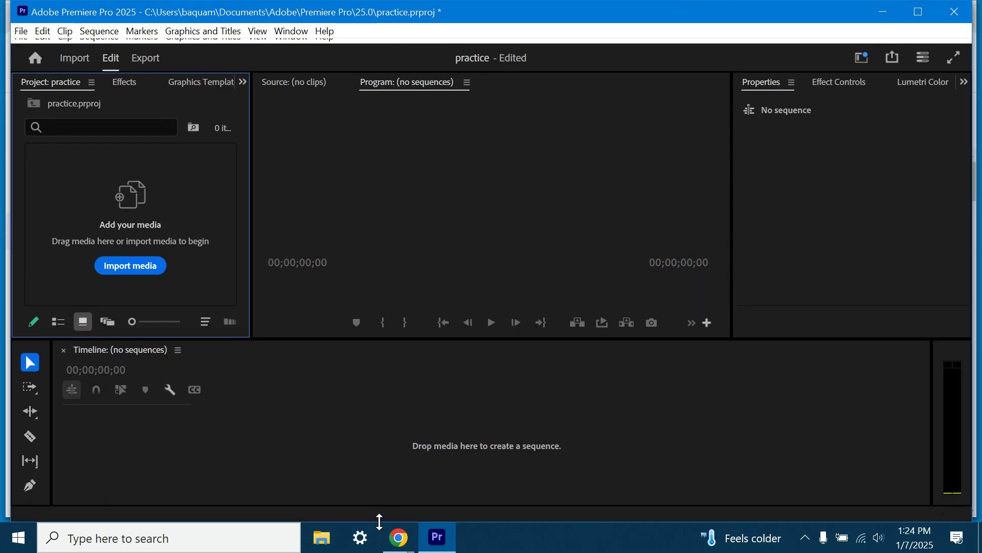
left_click_drag(41, 338, 44, 244)
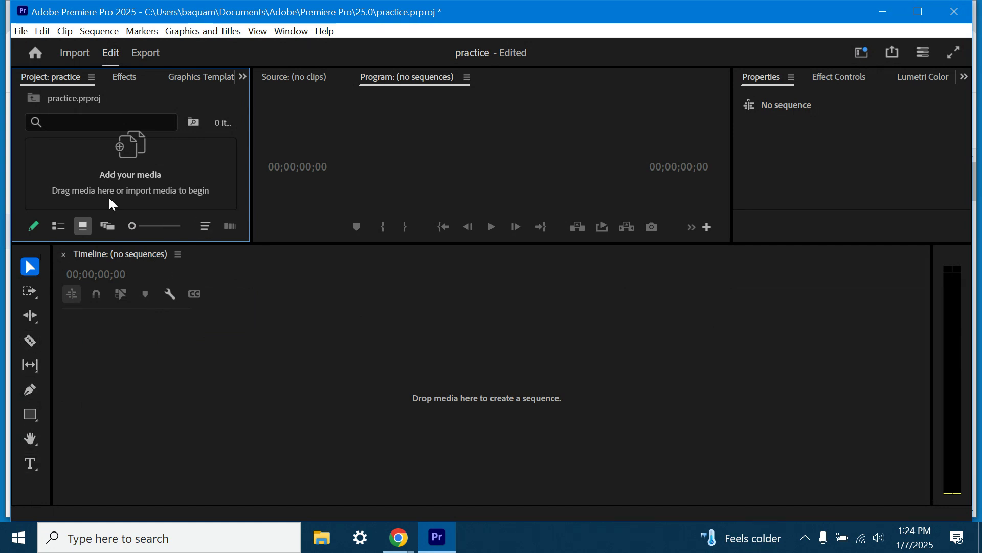
Step: Switch to Chrome and search Pixabay videos for "green screen" instead of "green screen person"
left_click(403, 541)
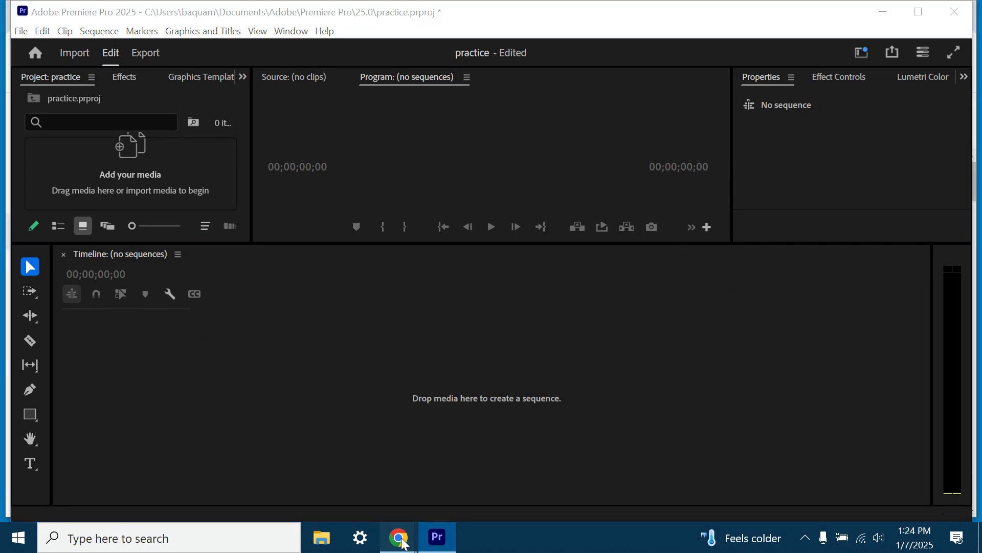
left_click(198, 508)
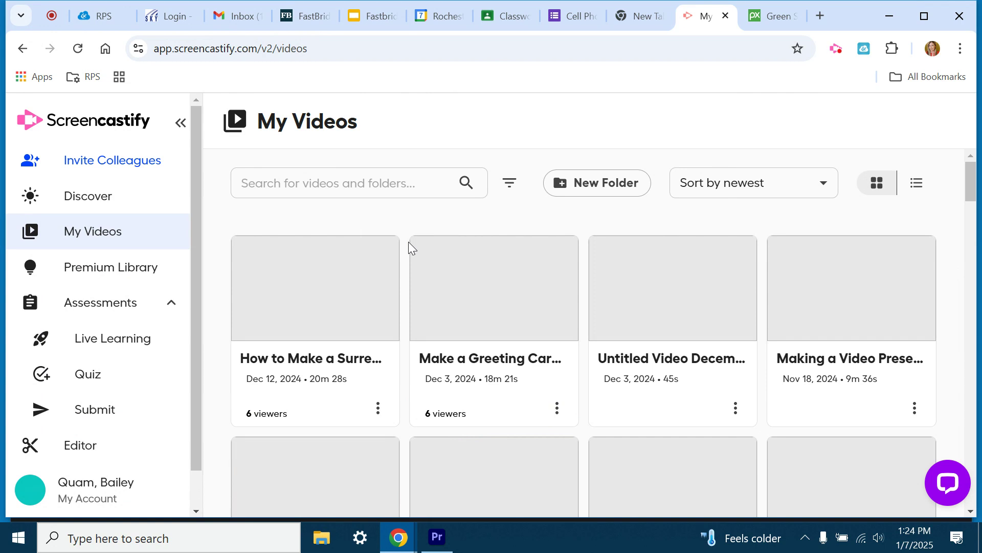
left_click(774, 15)
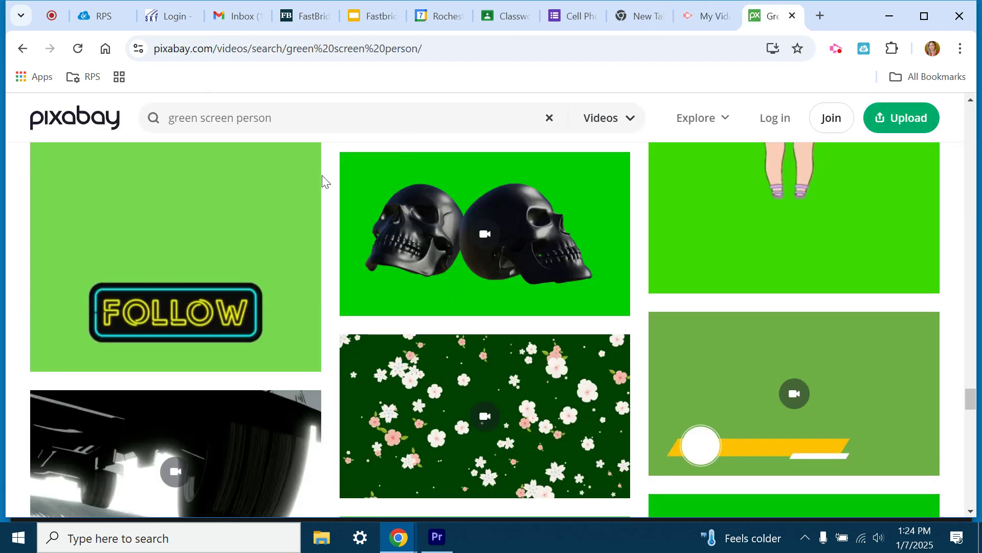
left_click(275, 119)
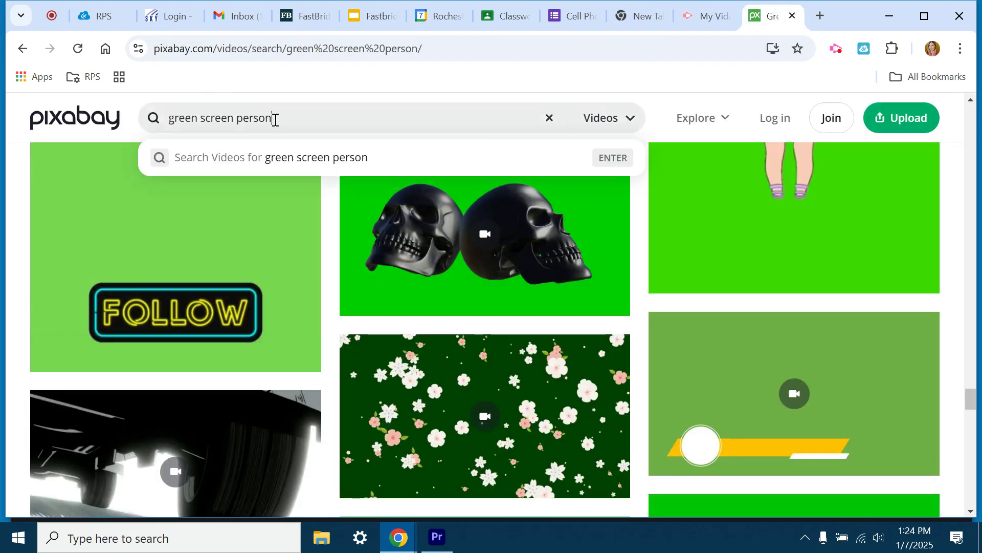
left_click_drag(276, 120, 235, 119)
key("BackSpace")
key("Return")
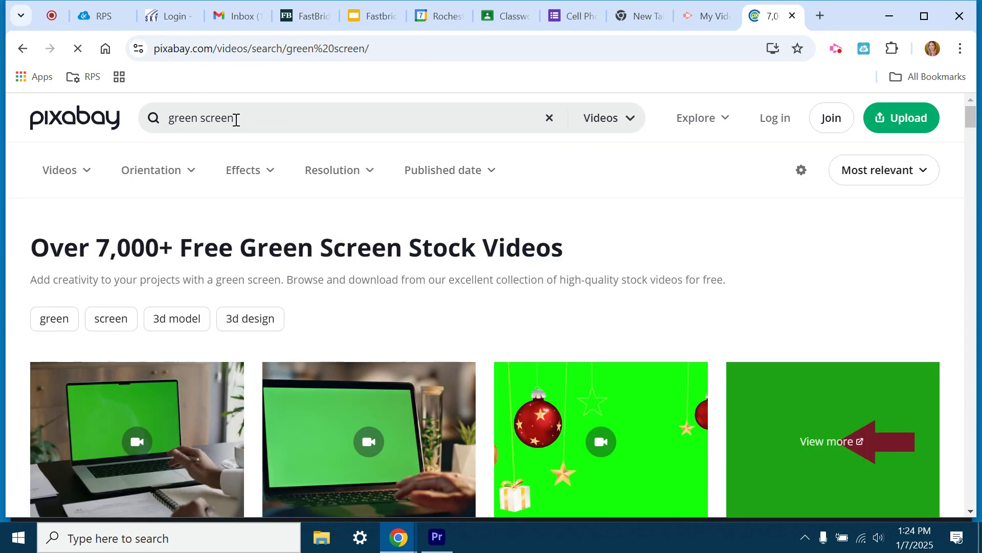
Step: Look through the green screen video results for a subject suitable for compositing
scroll(515, 256, "down", 5)
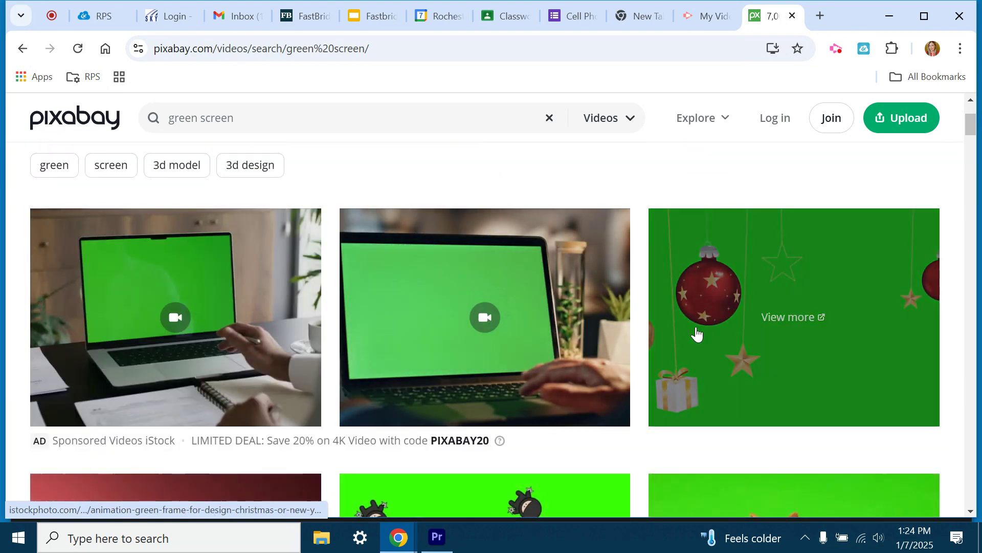
scroll(696, 333, "down", 5)
scroll(754, 266, "down", 5)
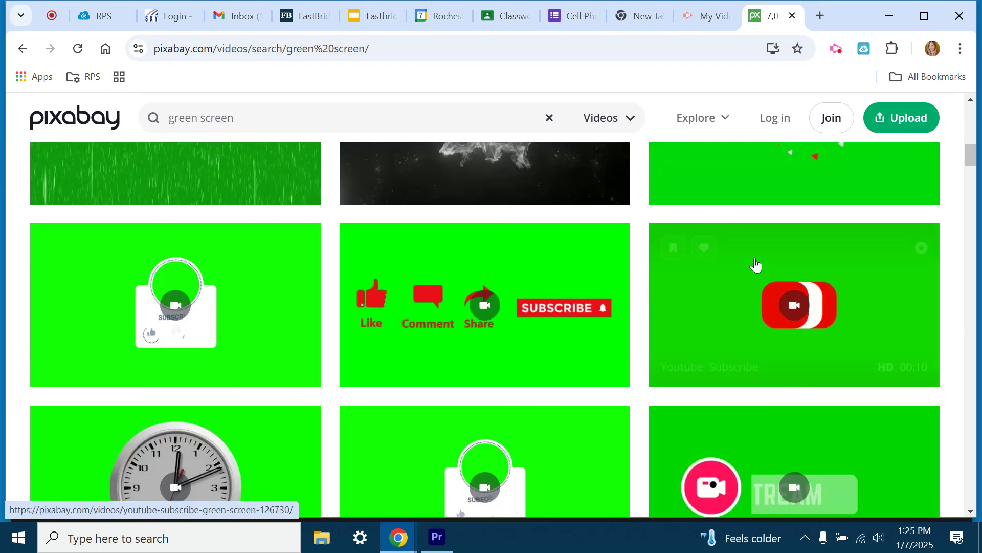
scroll(217, 204, "up", 8)
scroll(217, 205, "up", 5)
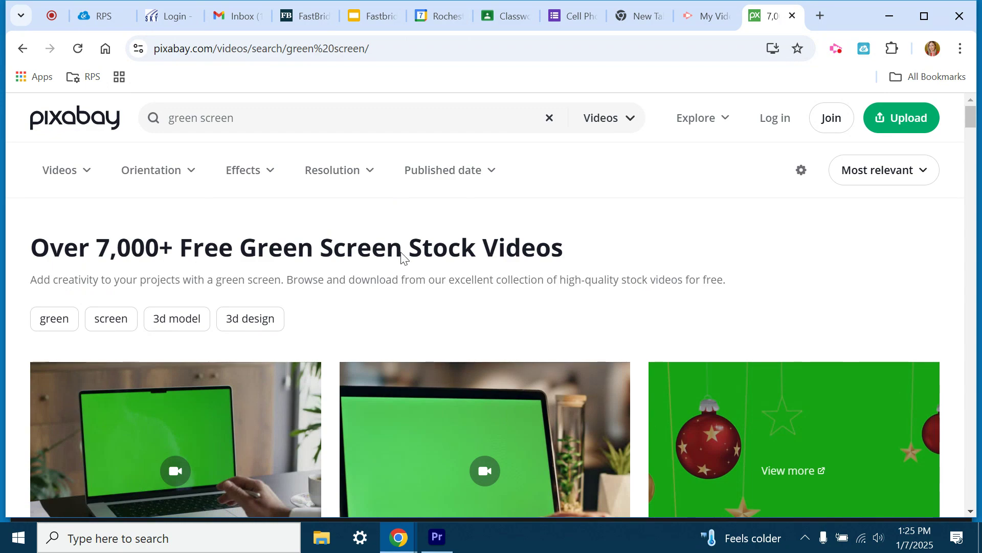
scroll(454, 261, "down", 12)
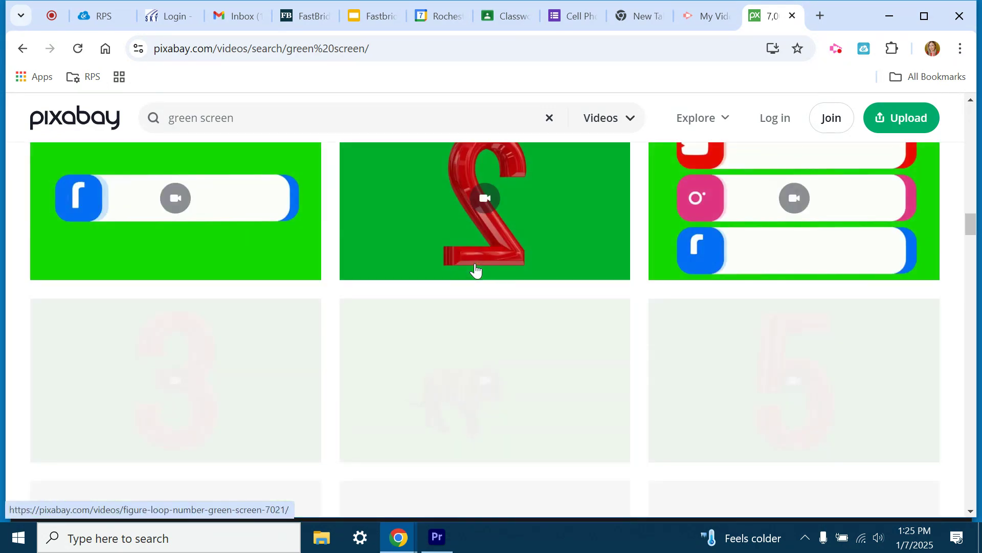
scroll(479, 268, "down", 15)
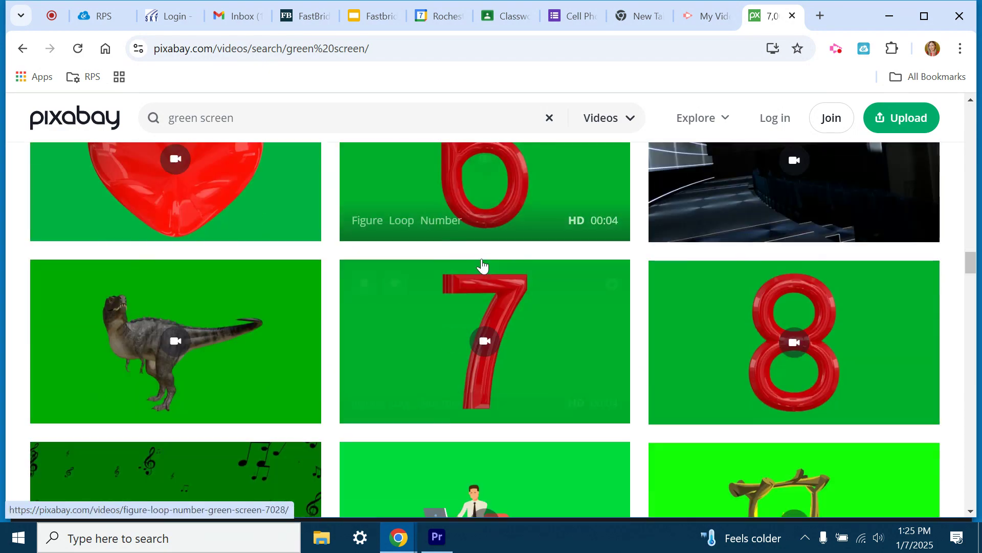
scroll(482, 265, "down", 13)
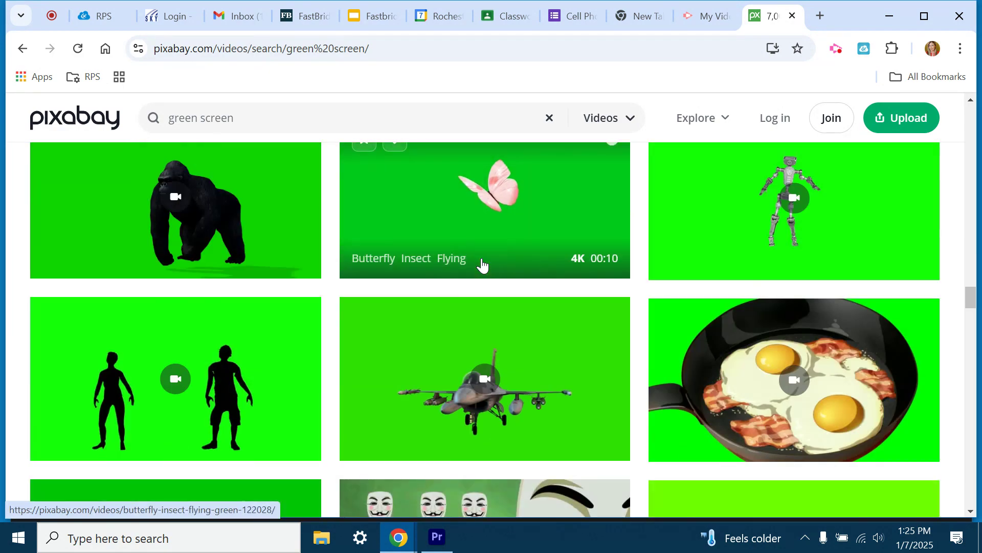
scroll(484, 266, "down", 5)
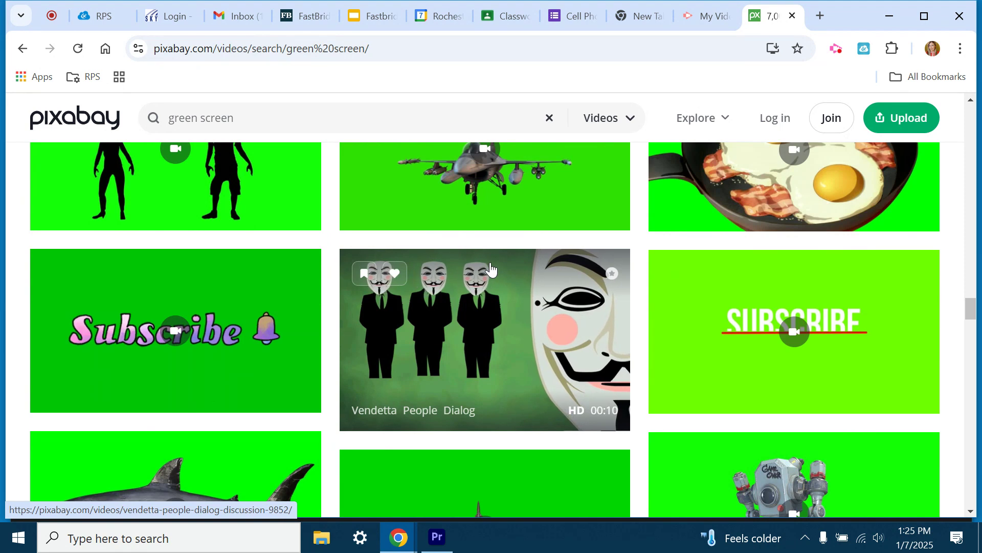
scroll(490, 269, "down", 8)
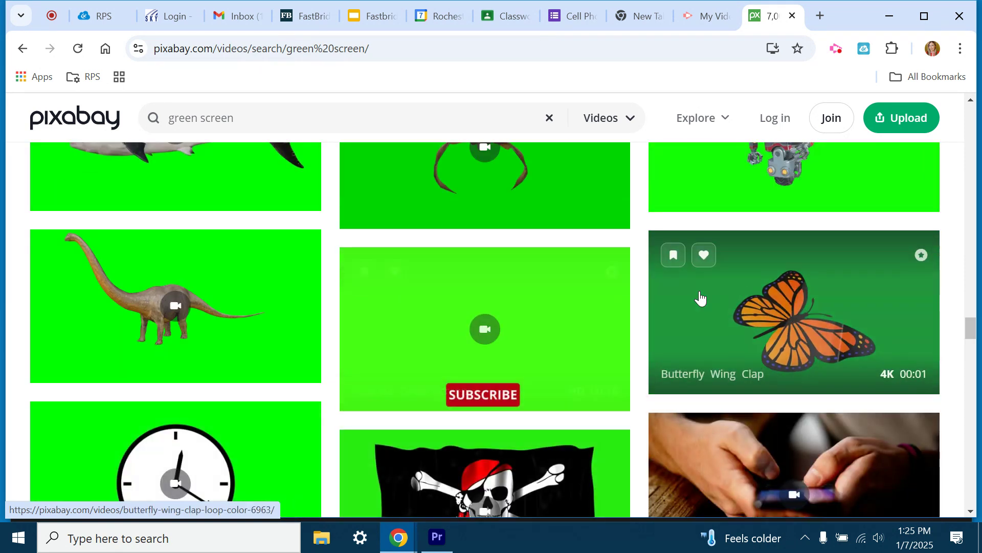
Step: Download the orange Butterfly Wing Clap green screen video as a 960×540 MP4 and dismiss the thank-you message
left_click(800, 296)
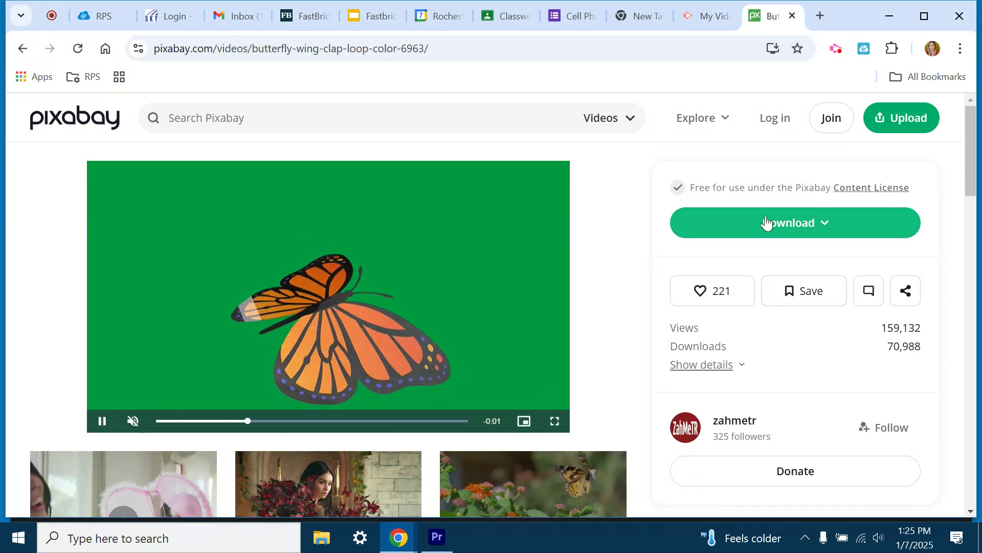
left_click(766, 221)
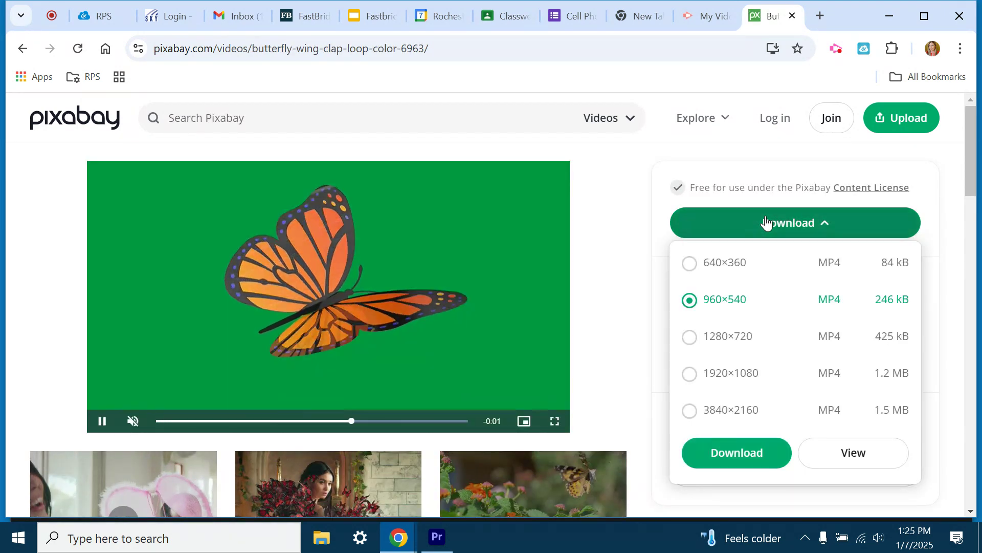
left_click(737, 453)
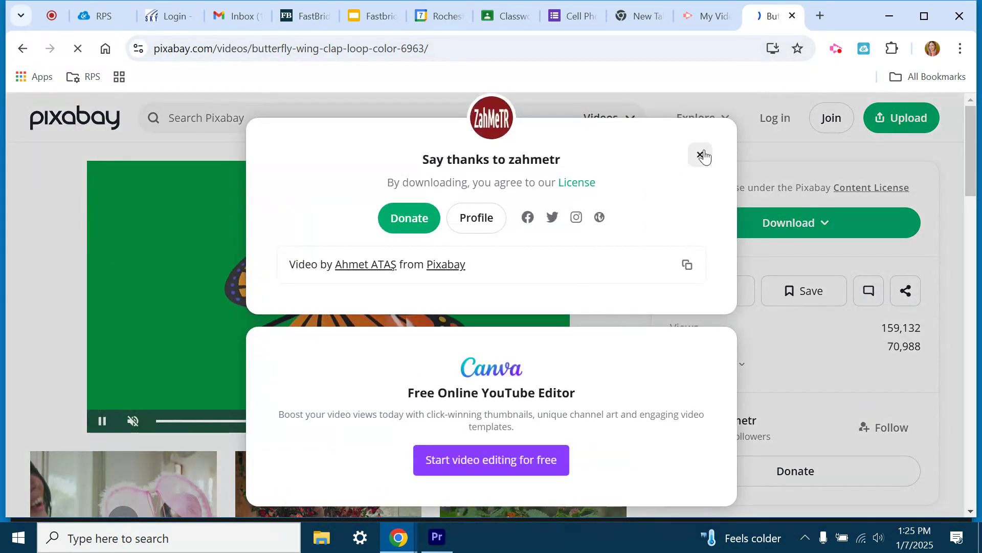
left_click(701, 155)
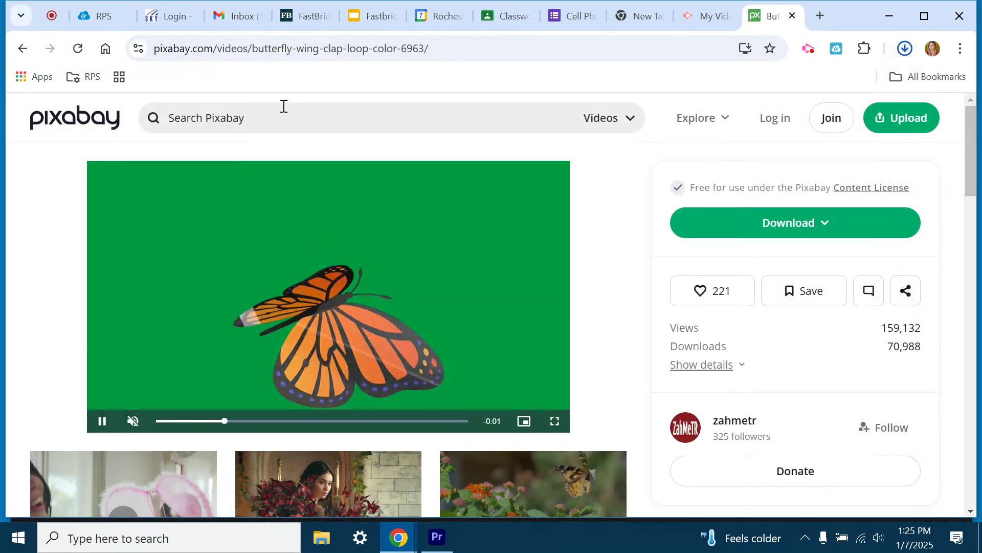
Step: Search Pixabay videos for "landscape"
left_click(246, 110)
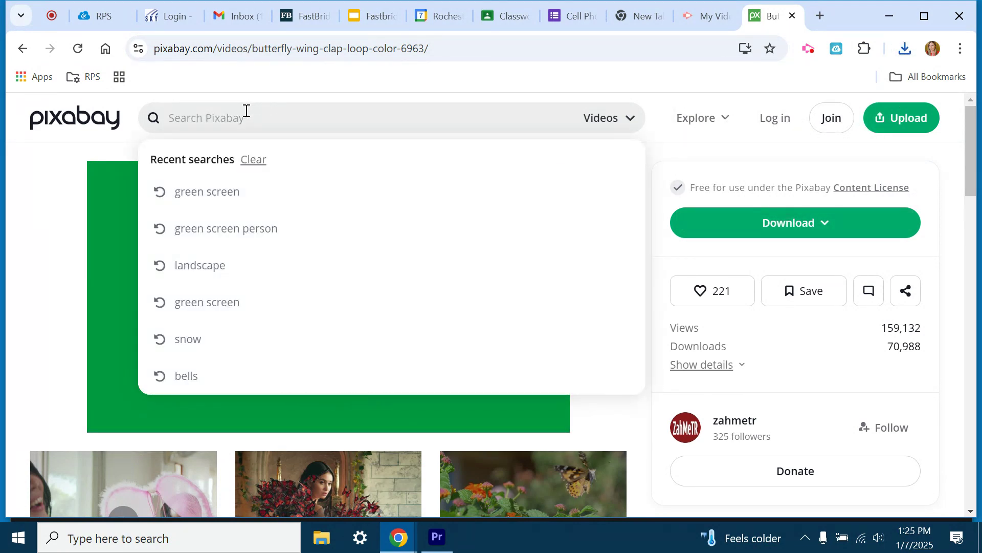
type("landscape")
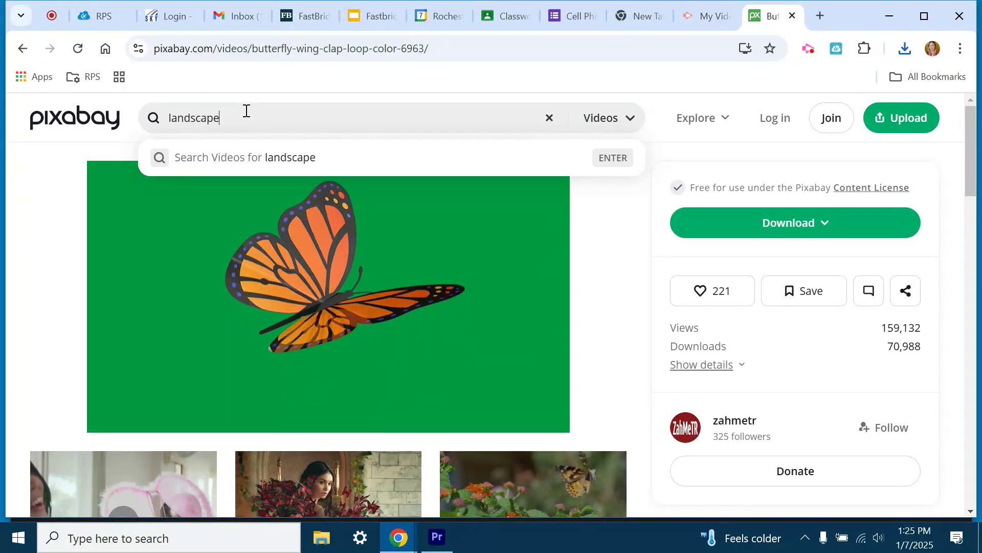
key("Return")
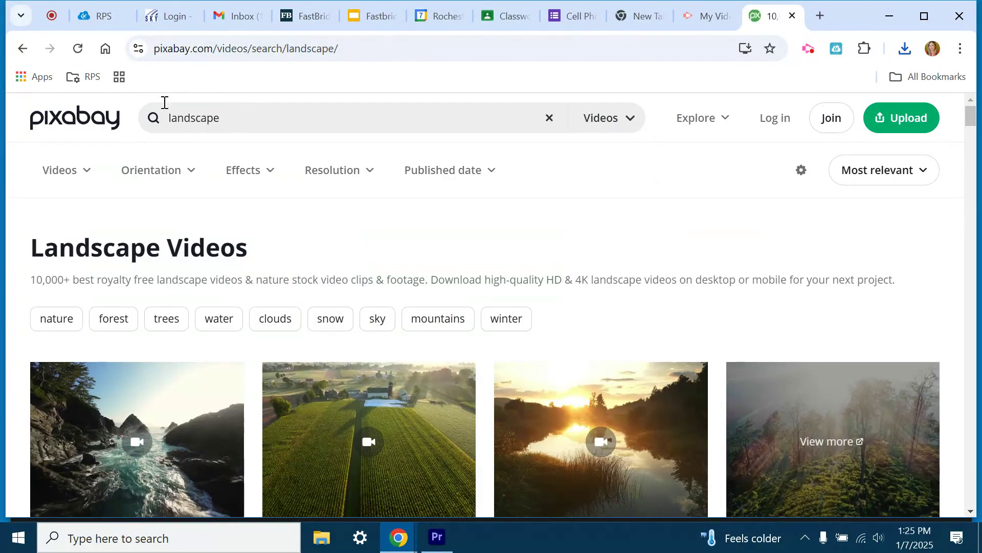
Step: Download the Upper Palatinate Bavaria landscape video of the foggy town as a 1280×720 MP4
scroll(387, 281, "down", 3)
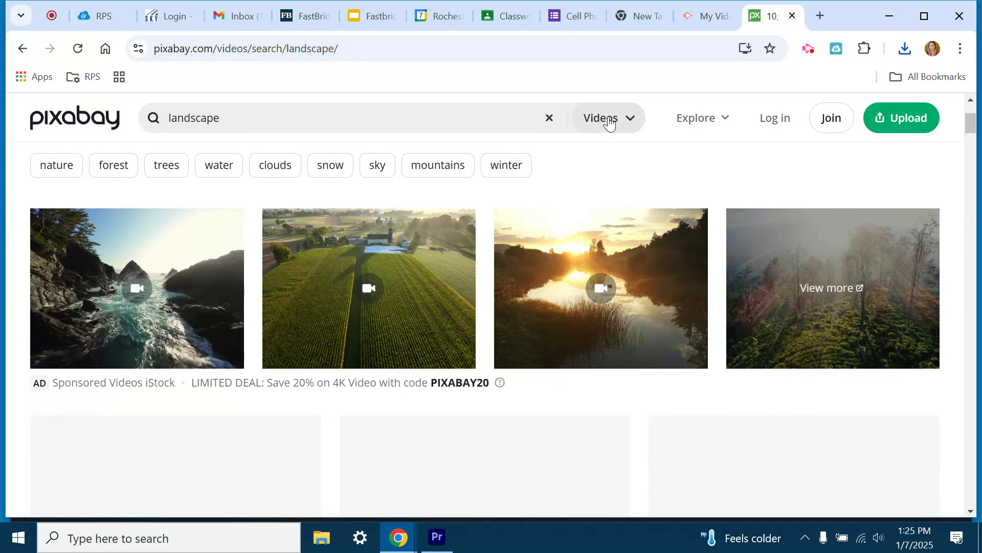
scroll(636, 241, "down", 2)
scroll(690, 255, "down", 9)
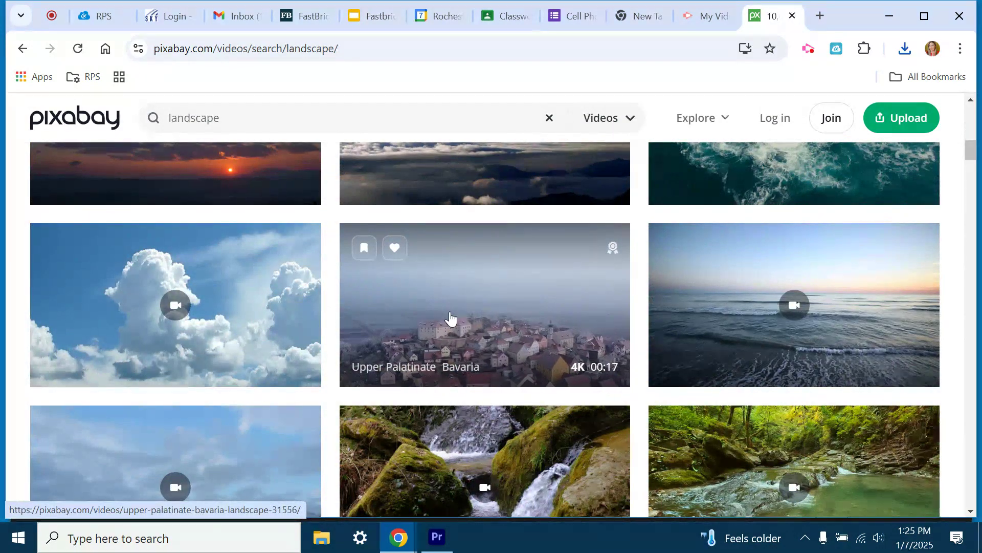
left_click(487, 299)
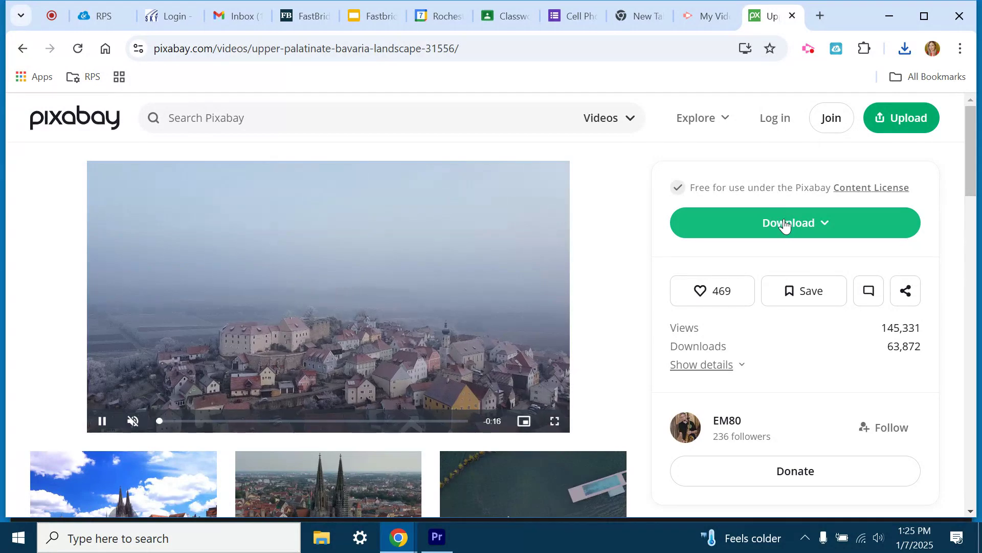
left_click(785, 224)
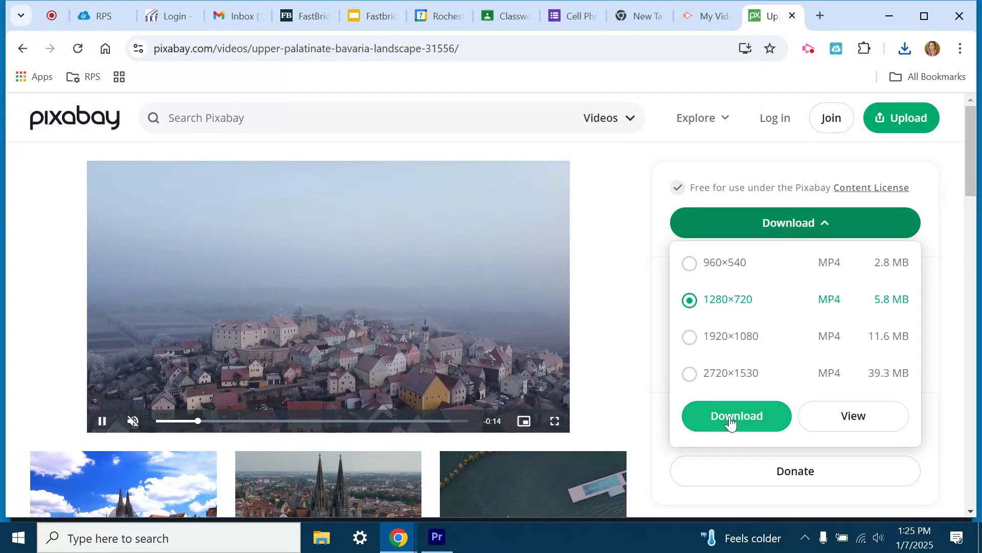
left_click(732, 419)
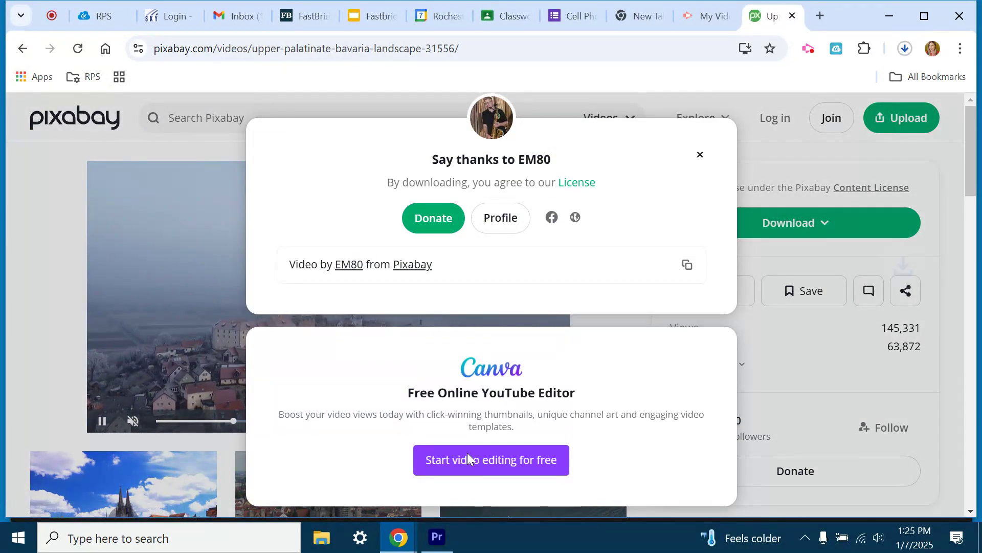
Step: Switch to Premiere Pro and import a downloaded video clip from the Downloads folder into the practice project
left_click(436, 538)
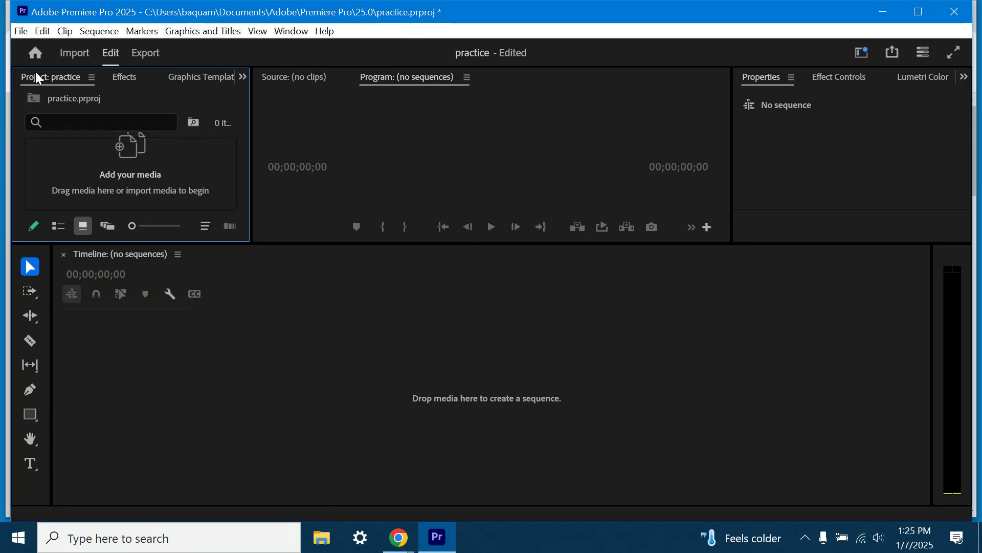
double_click(129, 164)
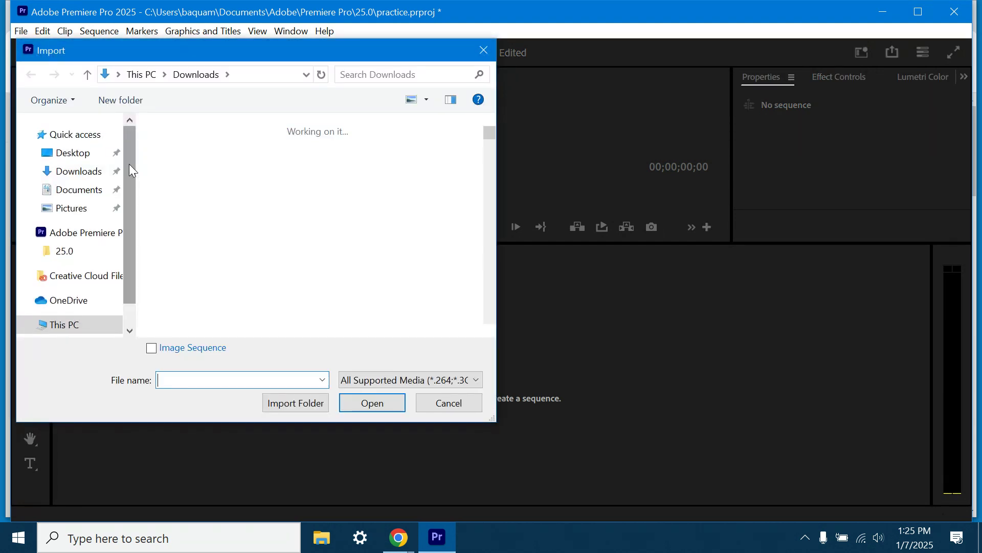
double_click(185, 198)
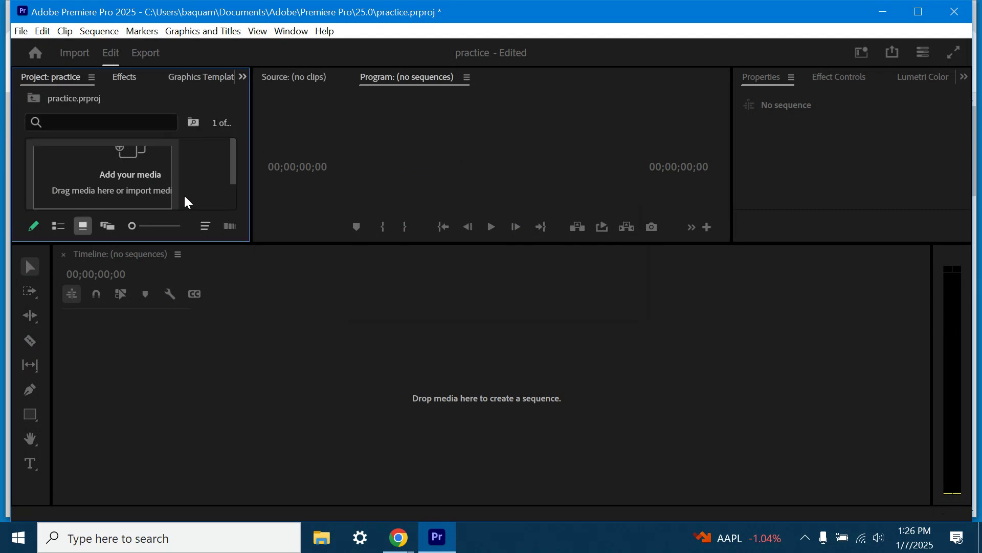
Step: Import the green screen butterfly clip into the project and create a sequence from the foggy town landscape clip
double_click(201, 159)
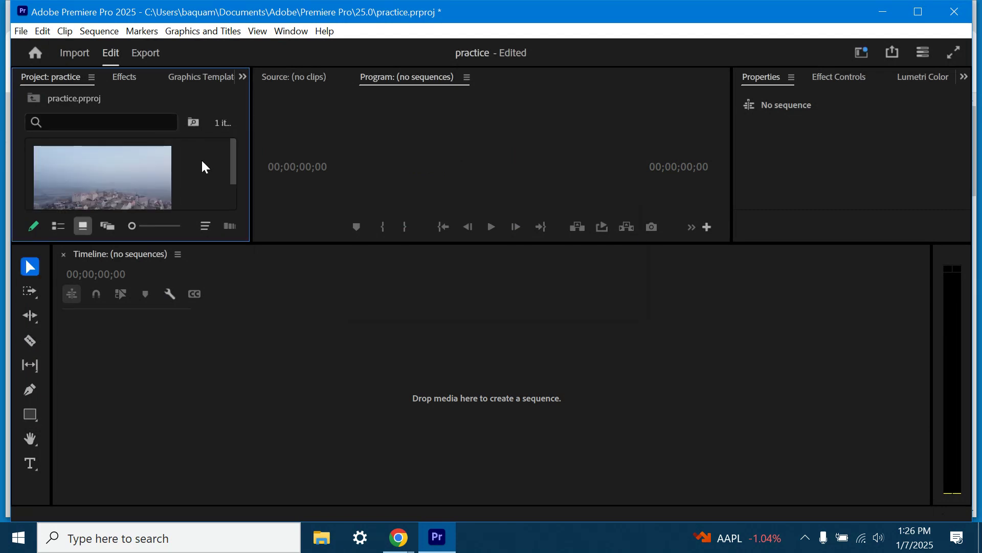
double_click(251, 182)
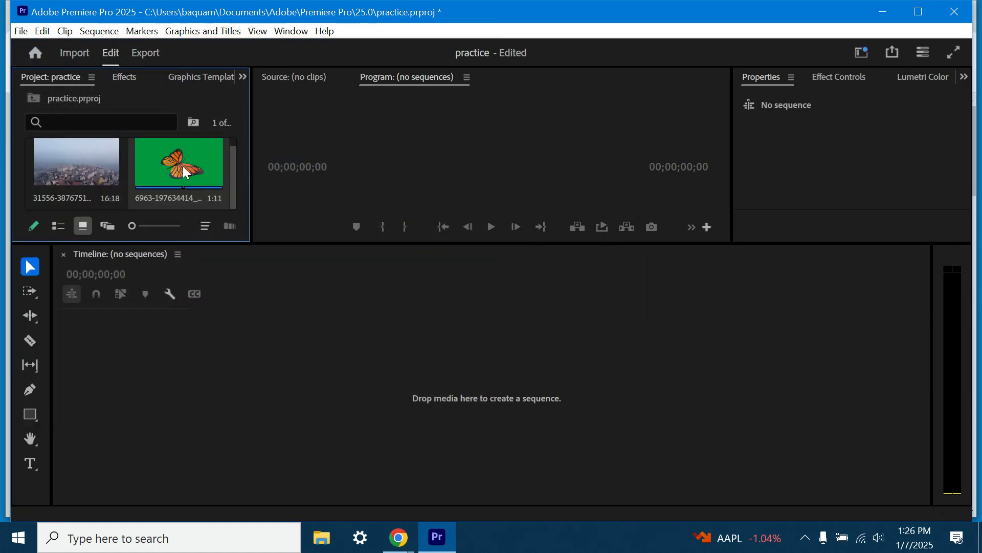
left_click_drag(66, 151, 425, 398)
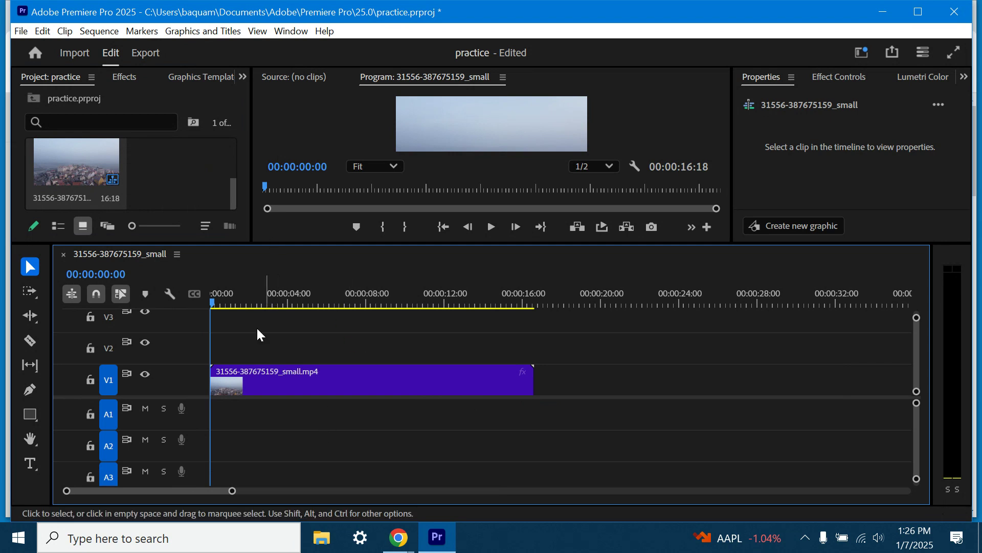
Step: Place the butterfly clip on track V2 above the landscape clip, at the start of the sequence
scroll(191, 194, "up", 2)
left_click_drag(191, 173, 209, 353)
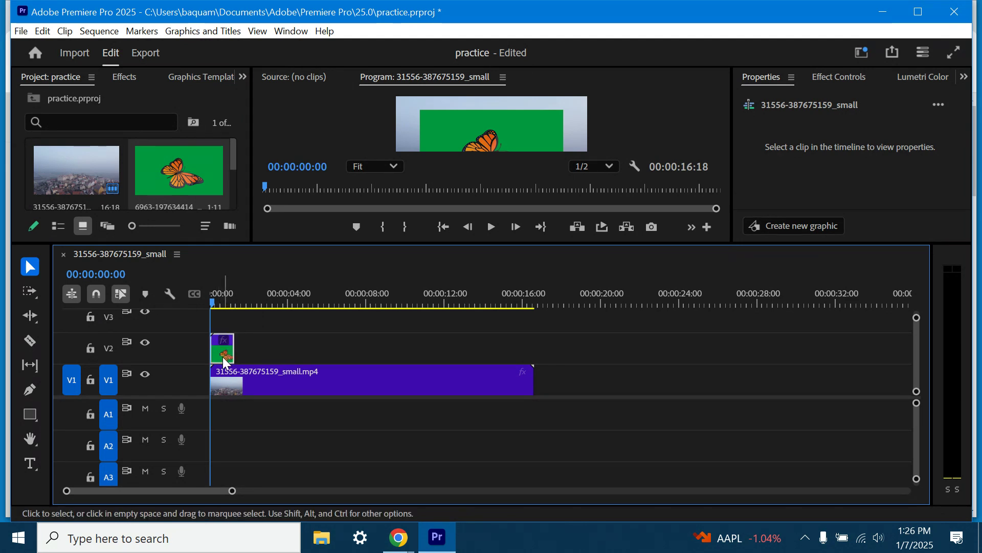
left_click_drag(224, 362, 220, 378)
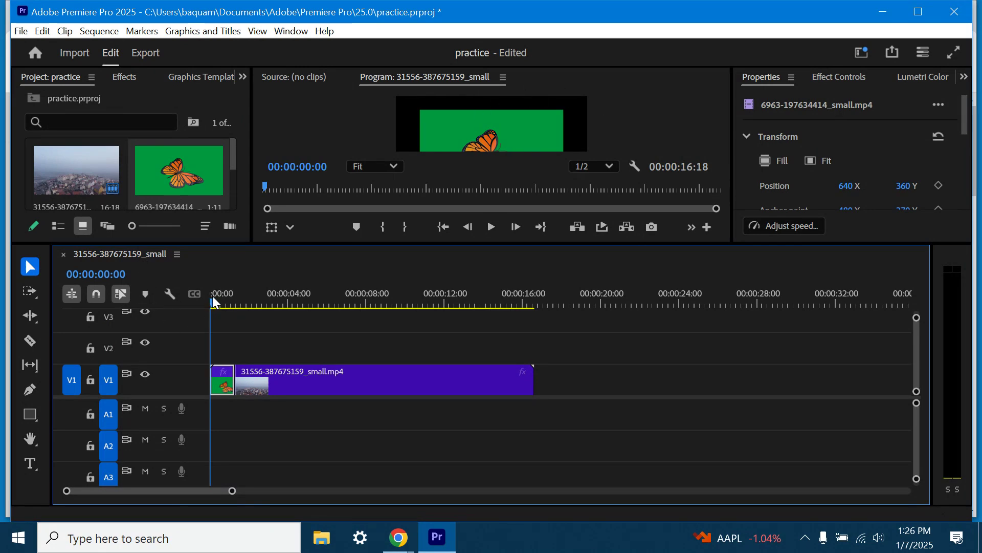
key("ctrl+z")
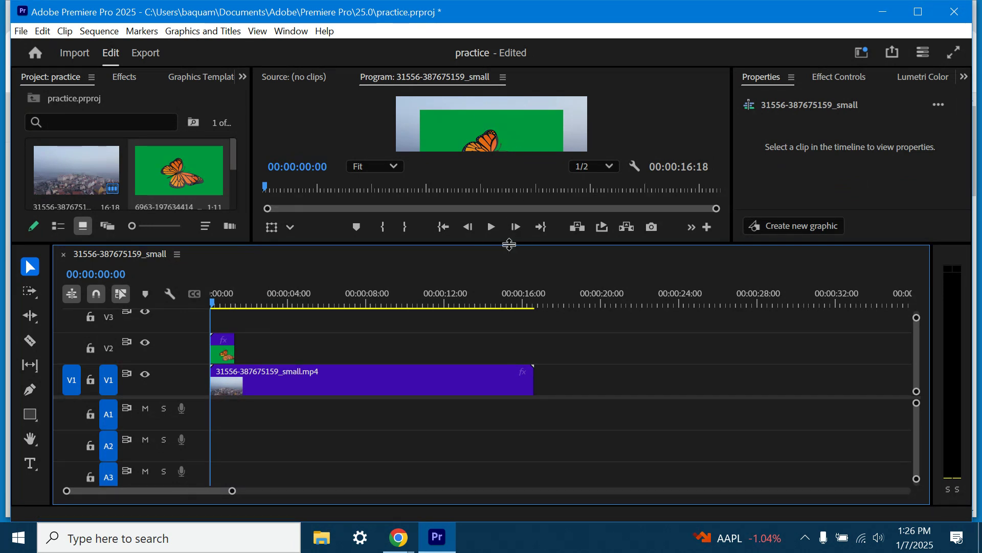
Step: Enlarge the program monitor area and scale the butterfly clip up to 118%
left_click_drag(508, 244, 517, 328)
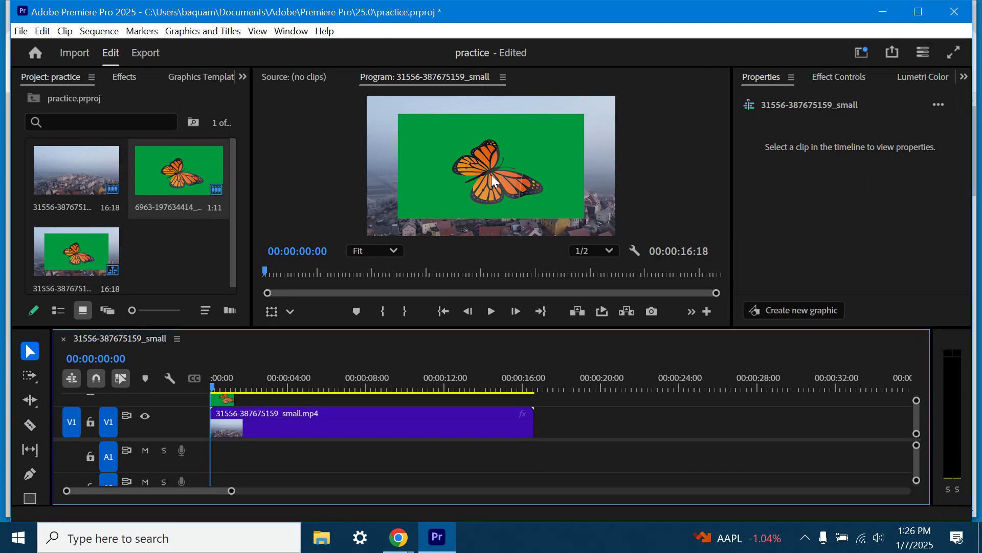
left_click(499, 151)
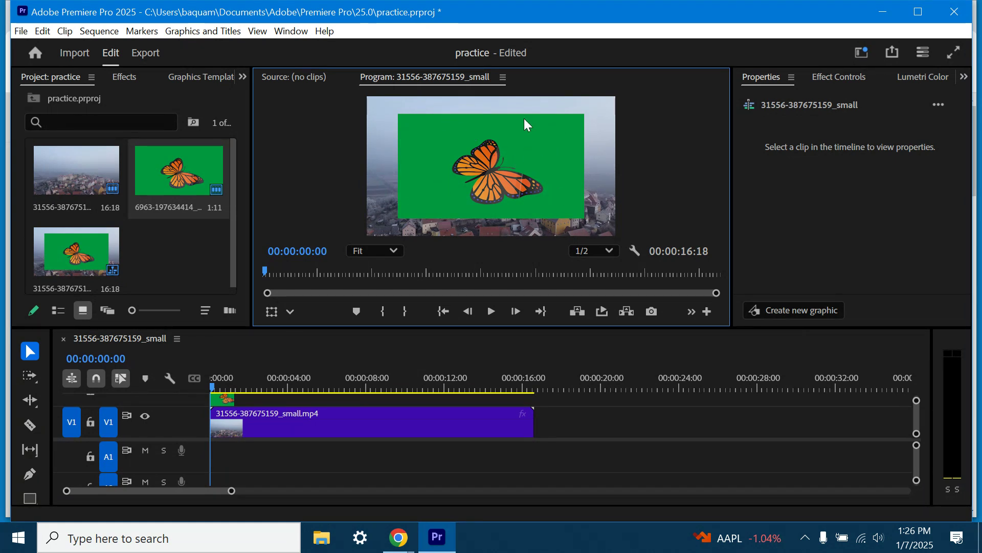
left_click(523, 145)
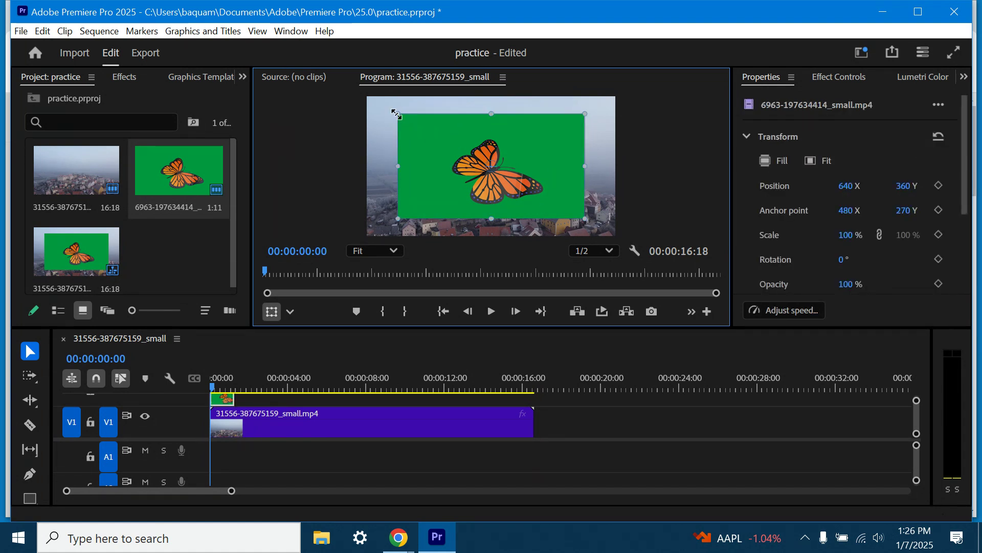
left_click_drag(397, 114, 397, 115)
mouse_move(371, 103)
left_mouse_down()
mouse_move(364, 97)
mouse_move(375, 101)
left_mouse_up()
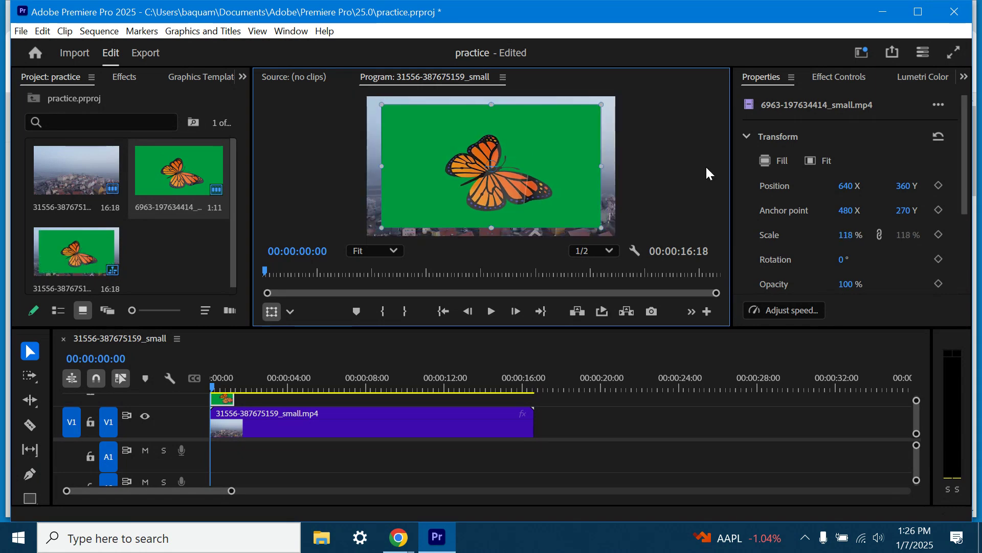
Step: Rotate the butterfly clip to 9° and move it slightly to the right, to about position 675.6, 371.9
left_click_drag(604, 100, 612, 118)
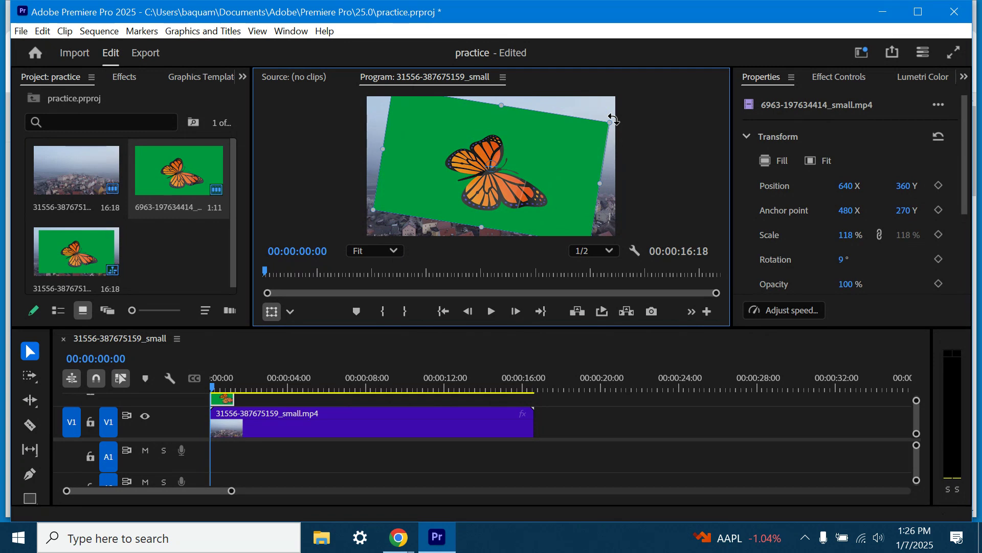
left_click_drag(534, 160, 554, 161)
left_click(643, 157)
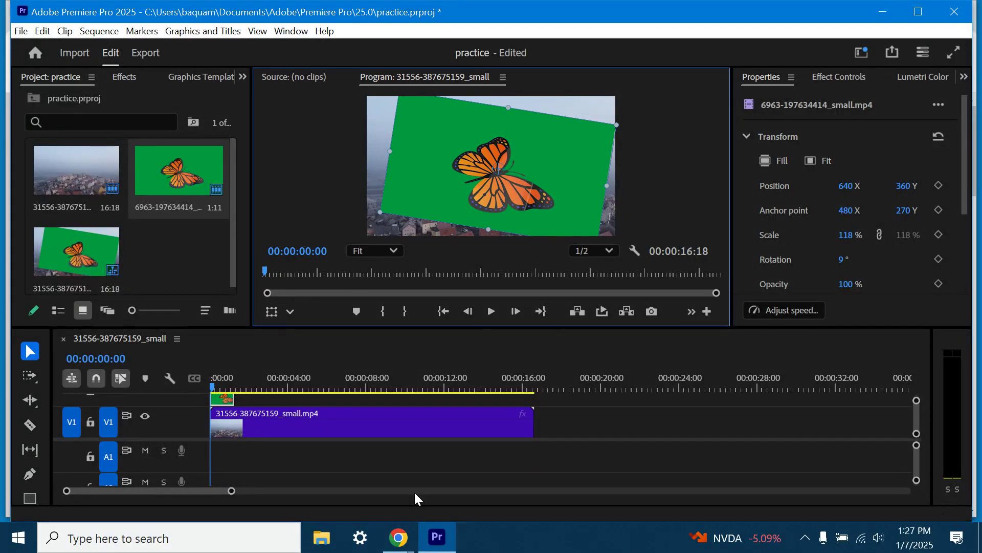
Step: Play back the sequence with the video tracks' height reduced, and return the playhead to the start
left_click(492, 311)
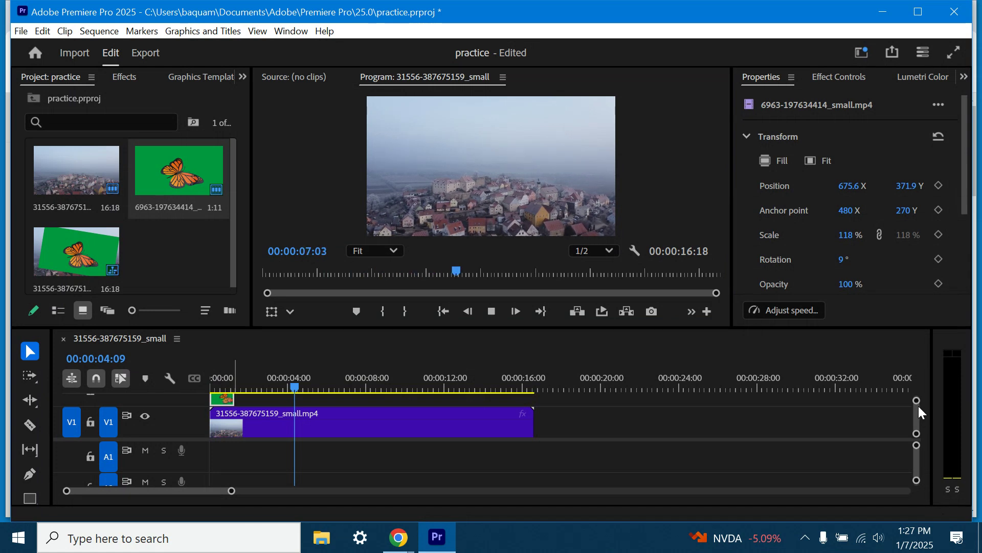
mouse_move(916, 404)
left_mouse_down()
mouse_move(916, 438)
mouse_move(916, 389)
left_mouse_up()
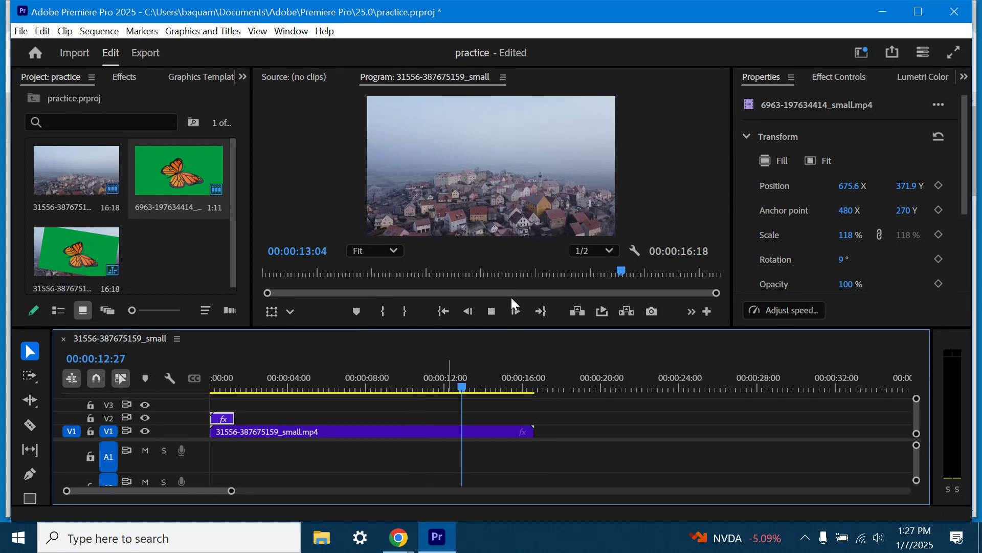
left_click(496, 308)
left_click_drag(422, 386, 198, 388)
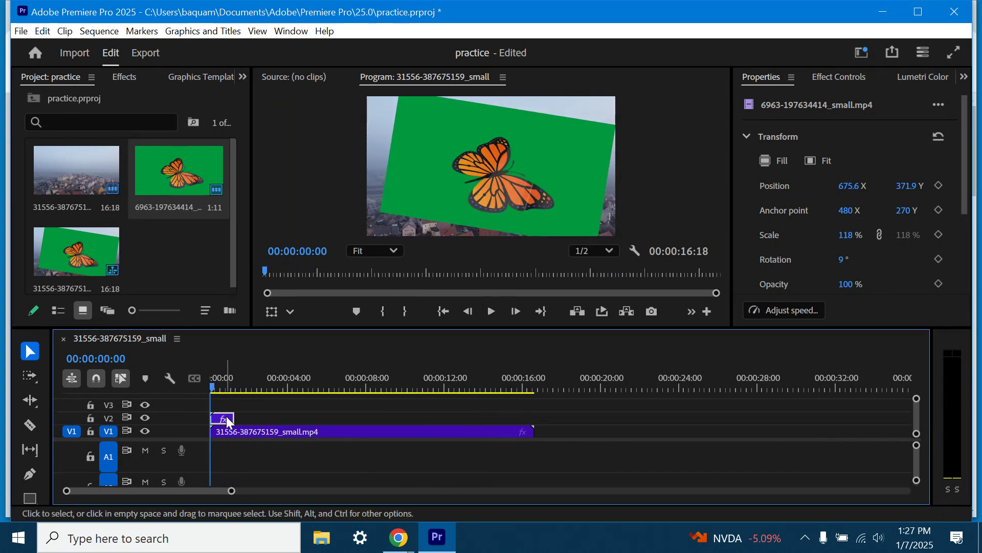
mouse_move(918, 438)
left_mouse_down()
mouse_move(909, 440)
mouse_move(916, 435)
left_mouse_up()
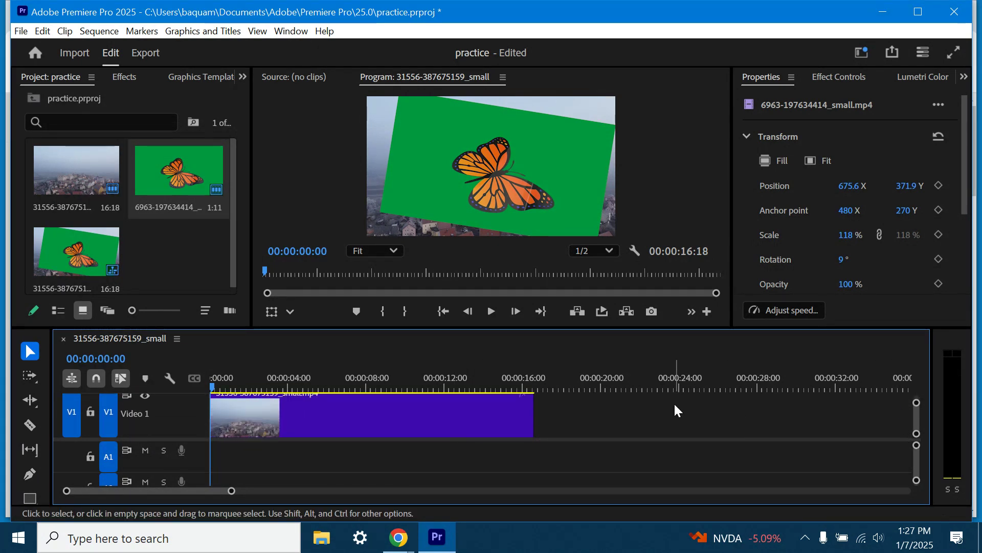
left_click_drag(918, 419, 917, 431)
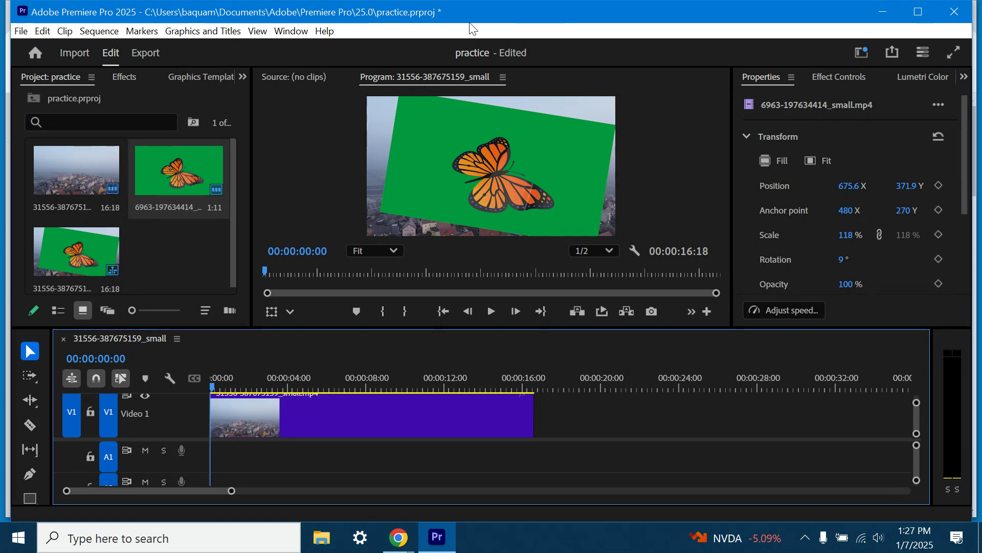
left_click(295, 30)
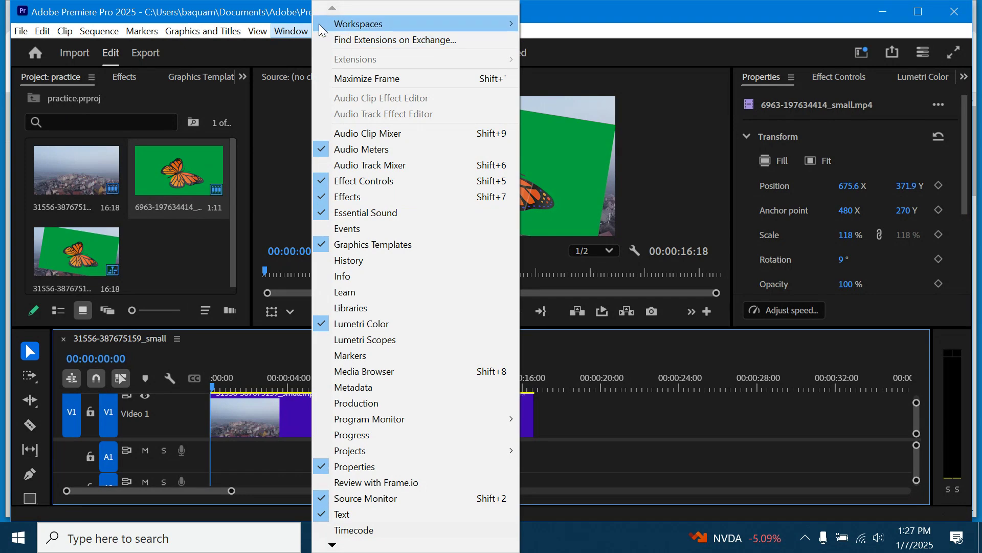
left_click(526, 48)
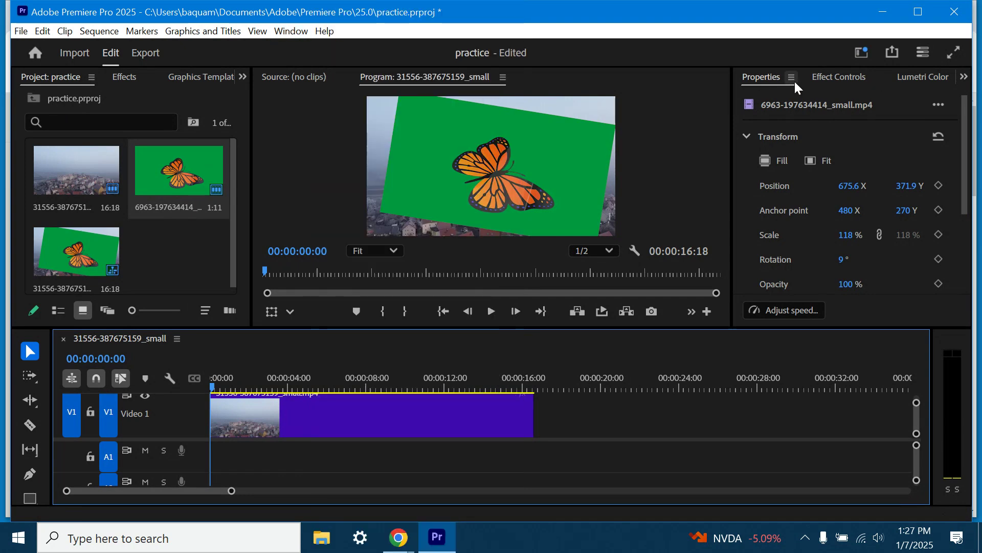
Step: Apply the Ultra Key video effect to the butterfly clip on track V2
left_click(118, 81)
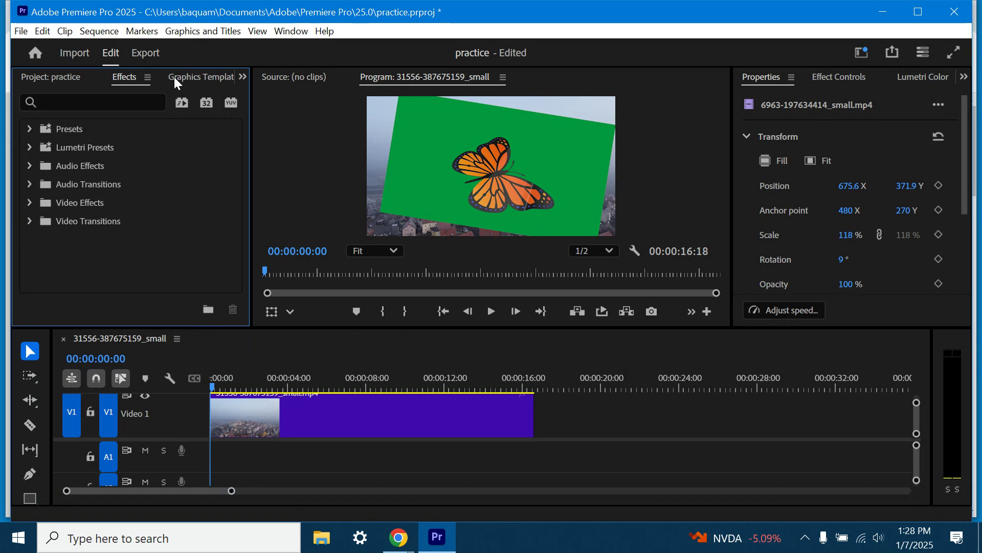
left_click(29, 202)
scroll(116, 231, "down", 2)
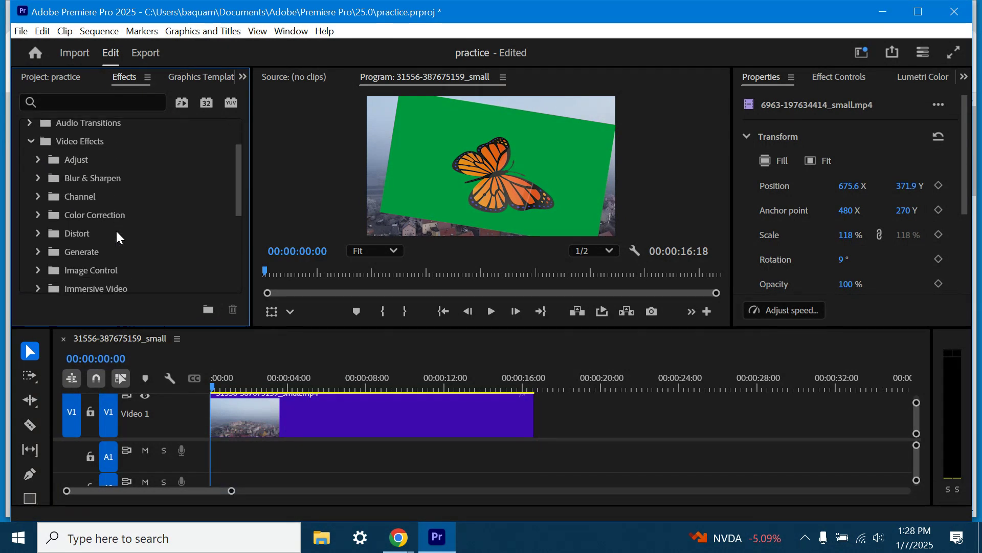
scroll(117, 232, "down", 3)
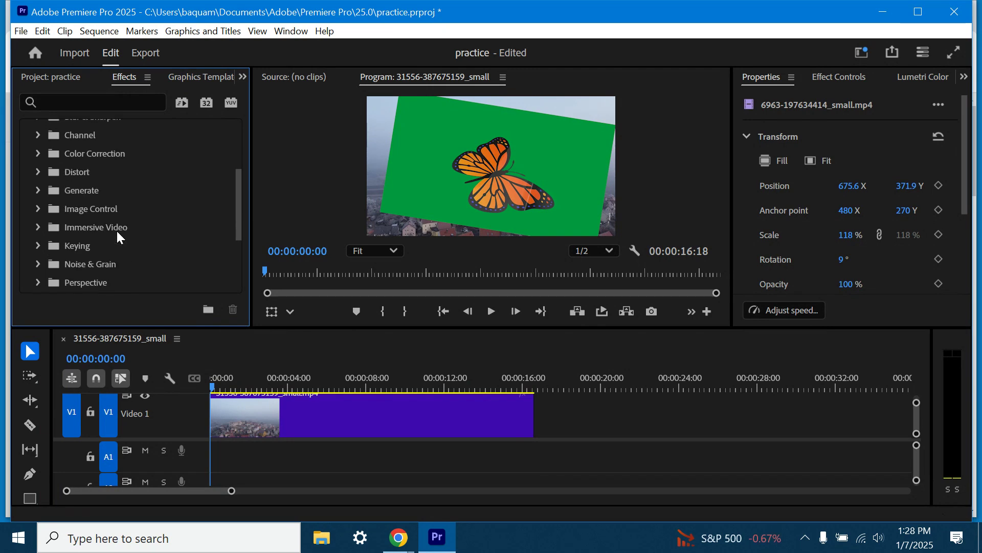
left_click(38, 245)
scroll(131, 234, "down", 4)
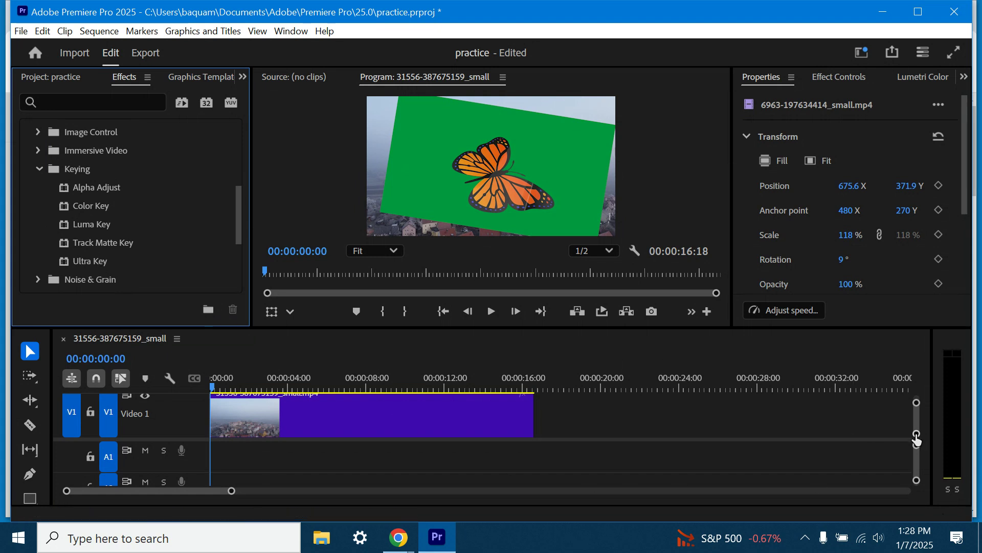
left_click_drag(917, 439, 916, 445)
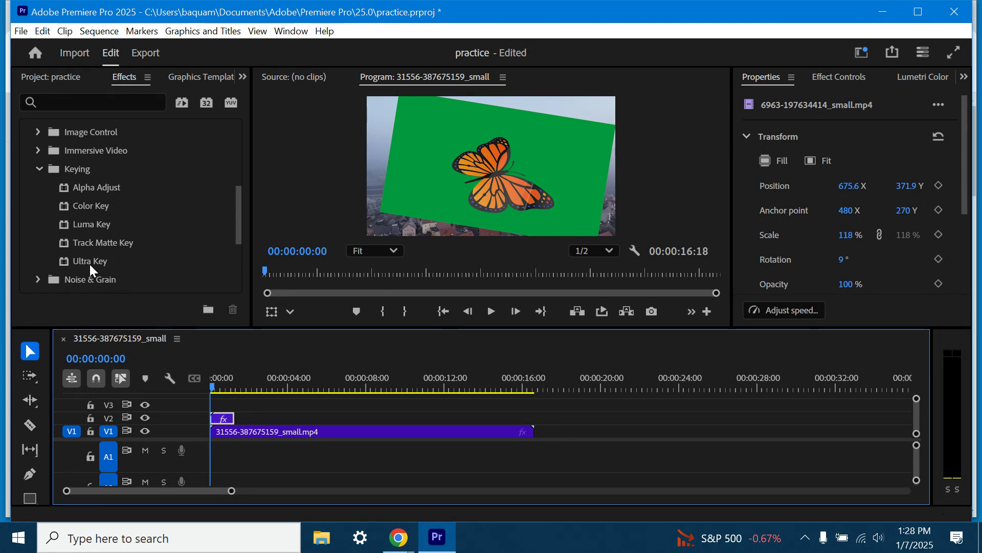
left_click_drag(89, 263, 220, 420)
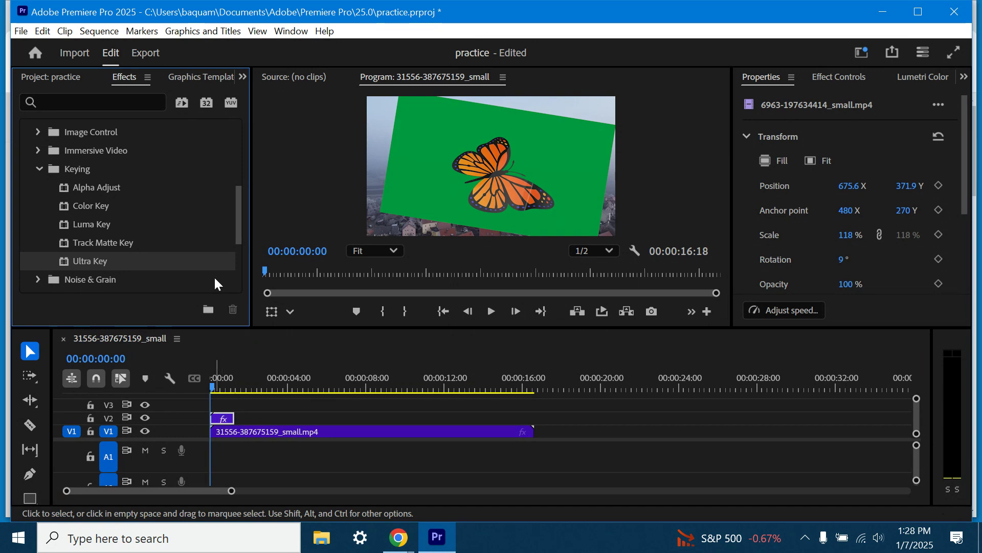
Step: Dock the Effect Controls beside the Effects panel and sample the clip's green background as the Ultra Key's key color
left_click(840, 78)
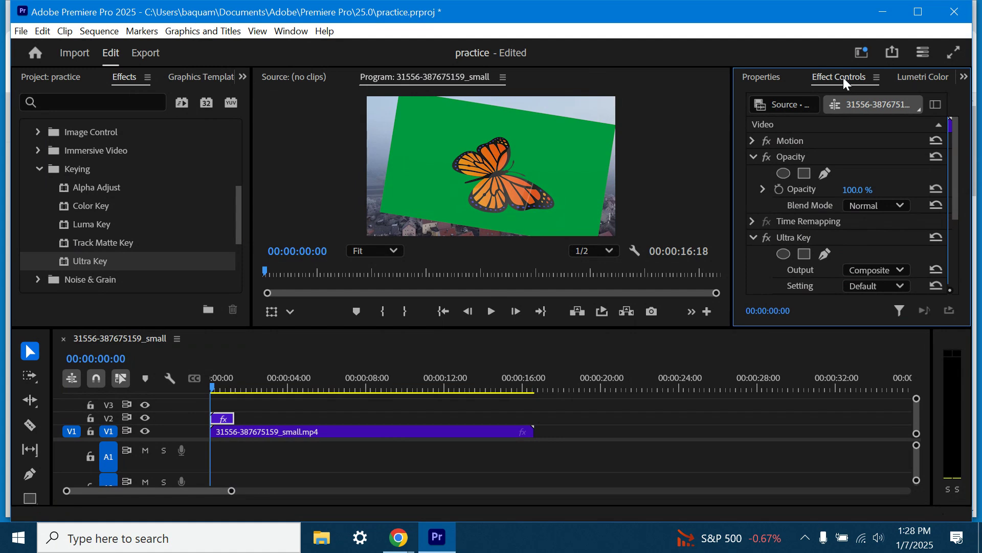
left_click_drag(844, 78, 162, 72)
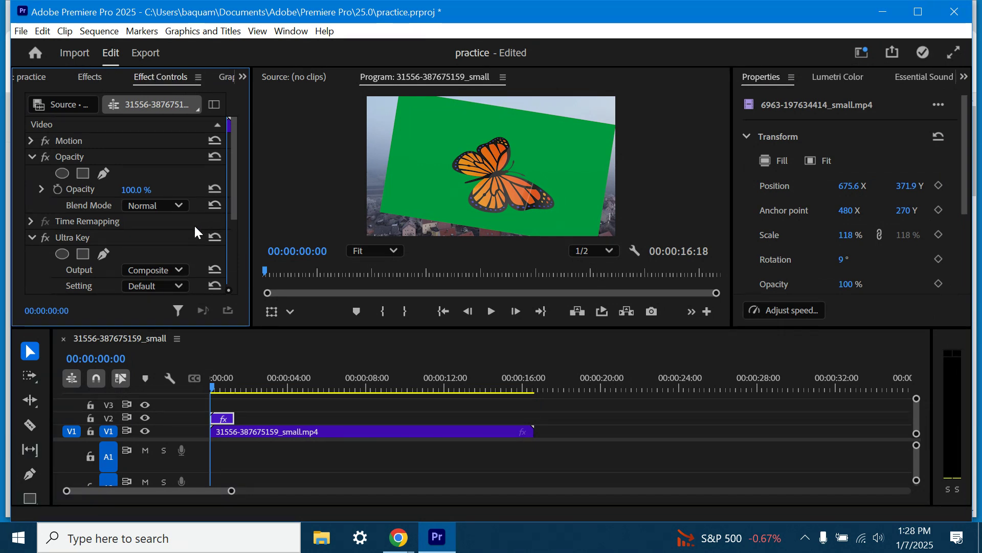
scroll(197, 215, "down", 2)
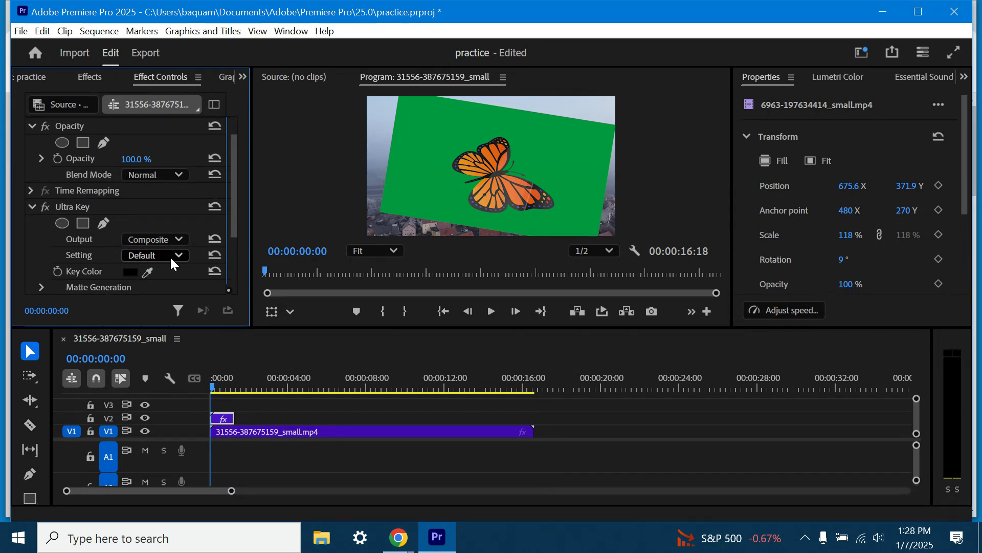
left_click(146, 272)
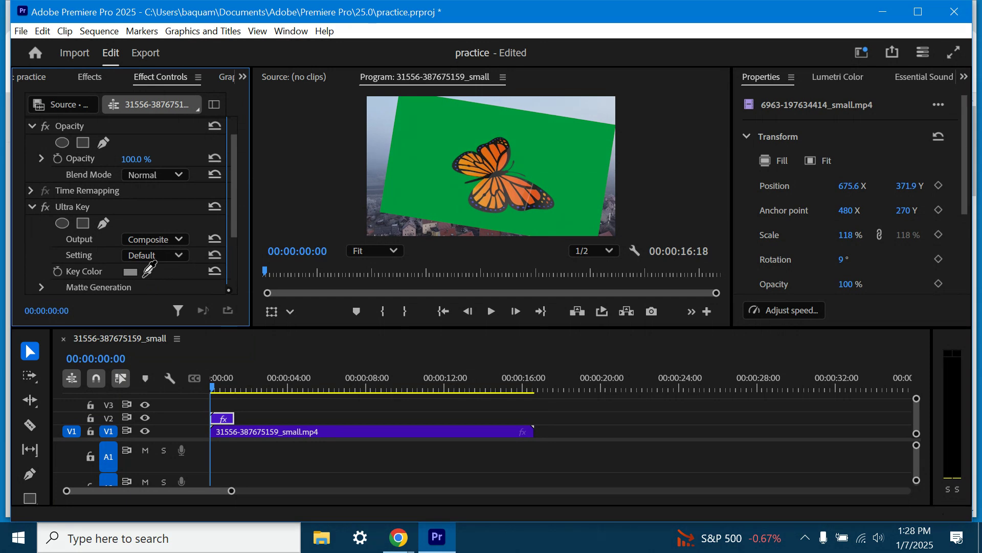
left_click(566, 145)
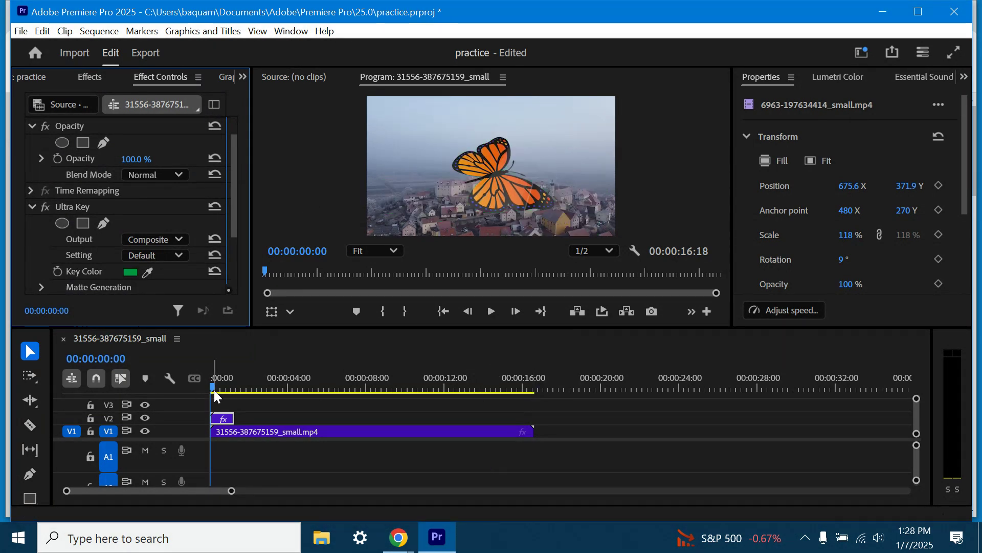
Step: Play back the keyed butterfly over the landscape twice and return the playhead to the start
left_click(494, 312)
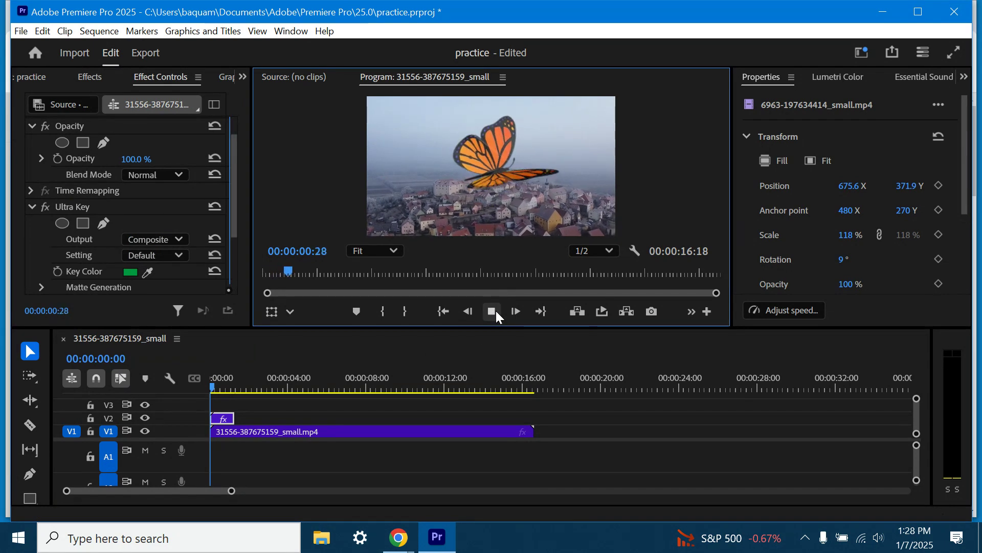
left_click(496, 311)
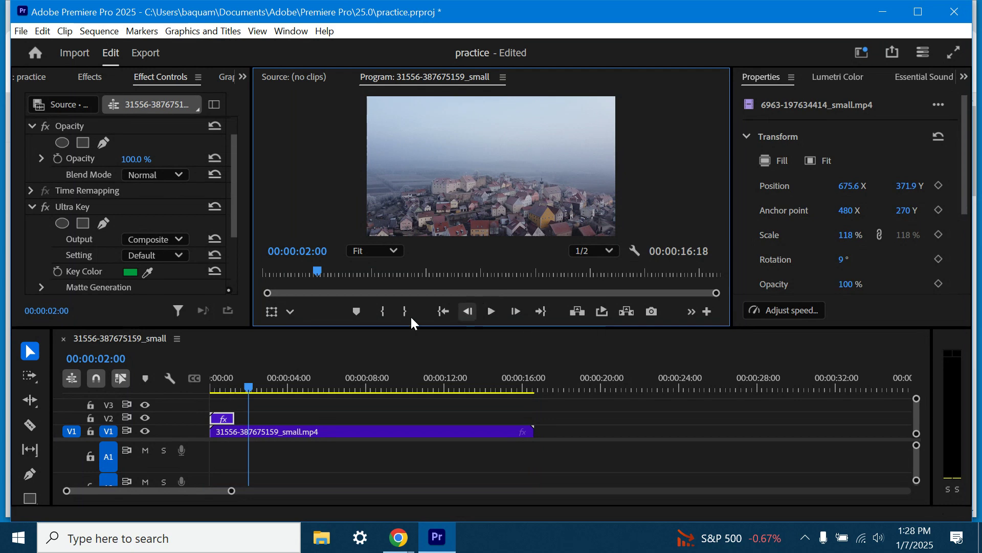
left_click_drag(248, 387, 212, 388)
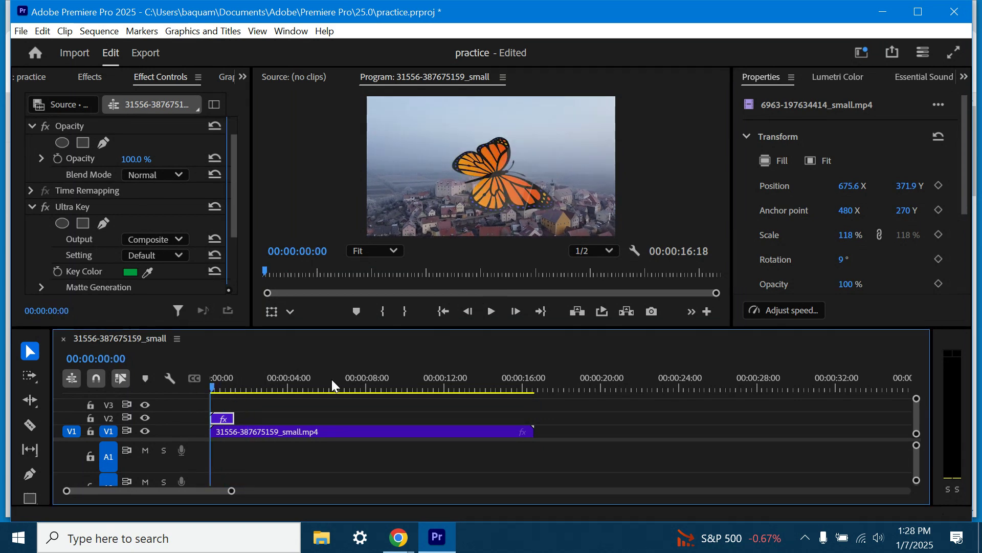
left_click(490, 311)
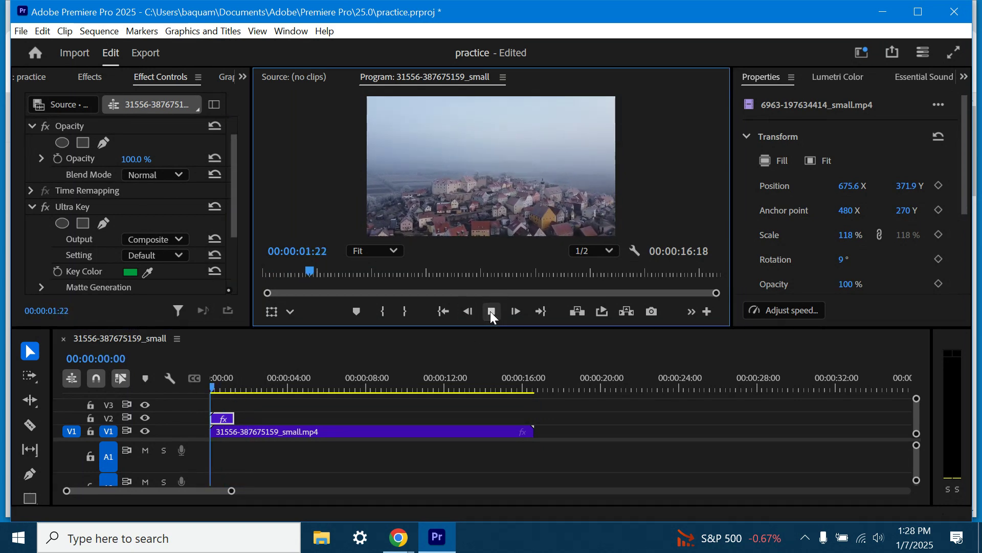
left_click(490, 311)
left_click_drag(247, 382, 160, 389)
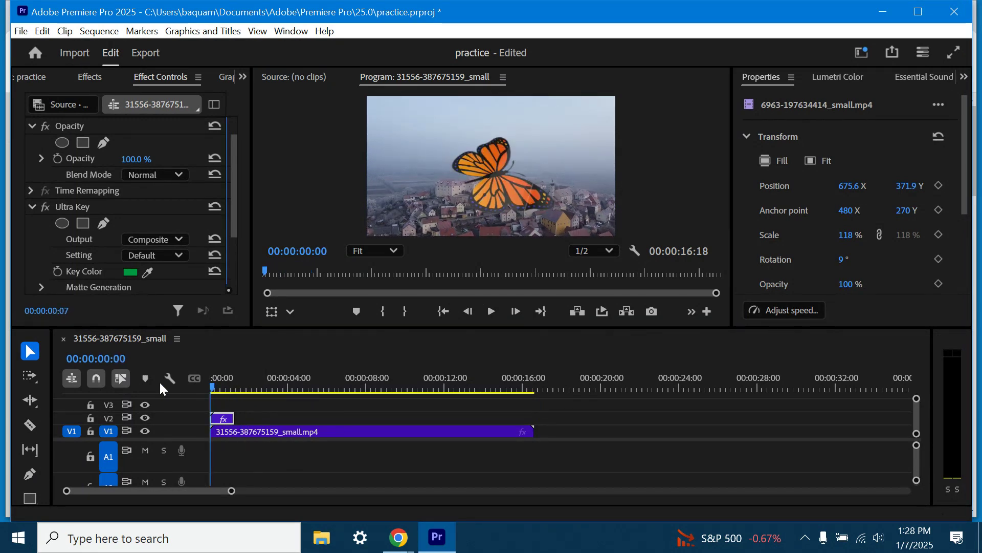
Step: Extend the butterfly clip on V2 to its full length, and move the playhead to 00:00:01:16, just past its end
left_click_drag(233, 418, 315, 417)
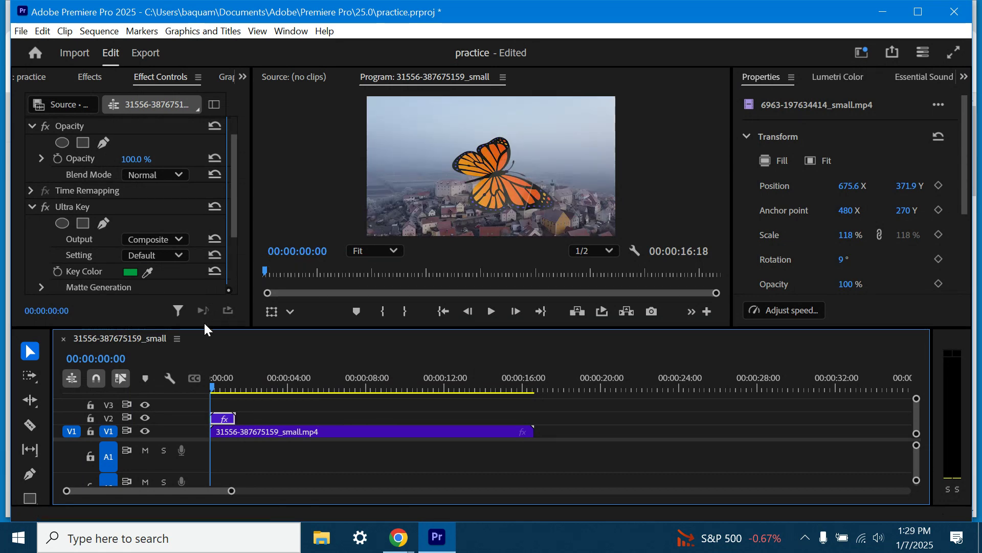
left_click_drag(216, 385, 245, 387)
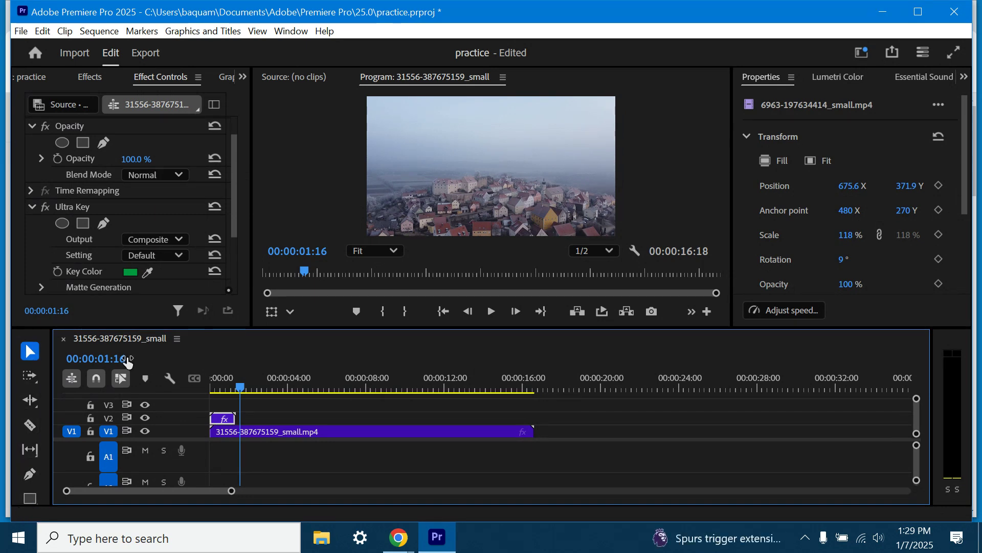
left_click_drag(164, 327, 157, 274)
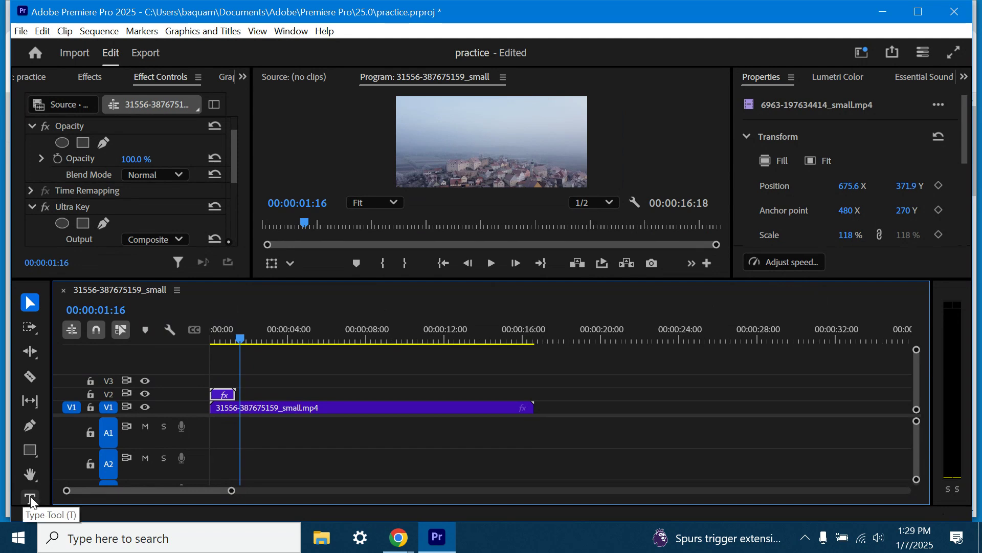
Step: Add the text "I like Premiere" over the sky and extend its clip on V2 to the end of the landscape clip
left_click(31, 499)
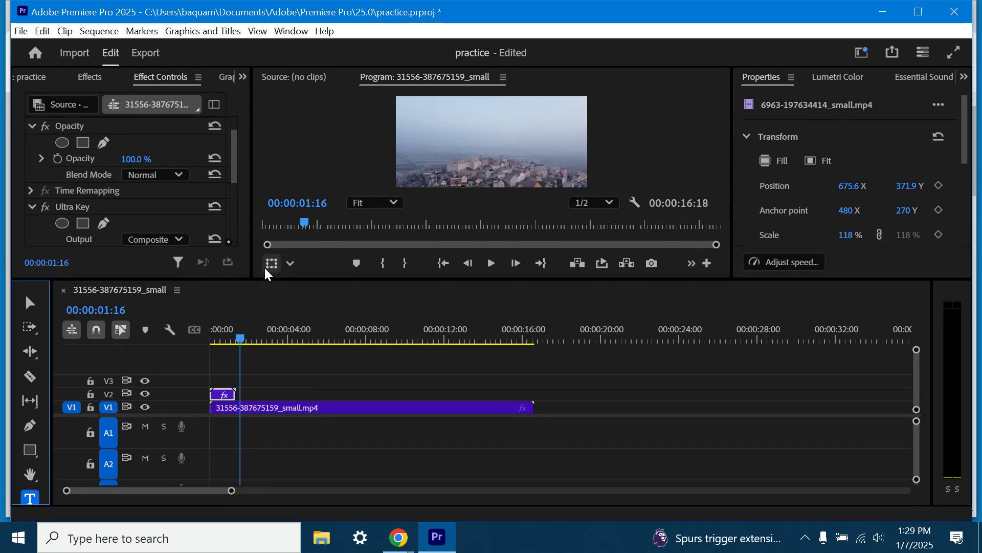
left_click(480, 134)
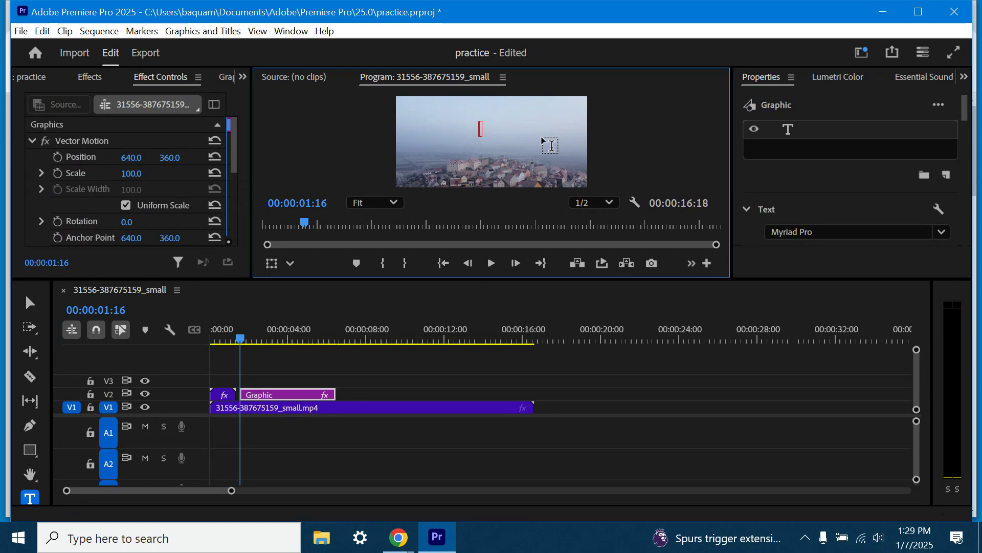
type("I like Premiere")
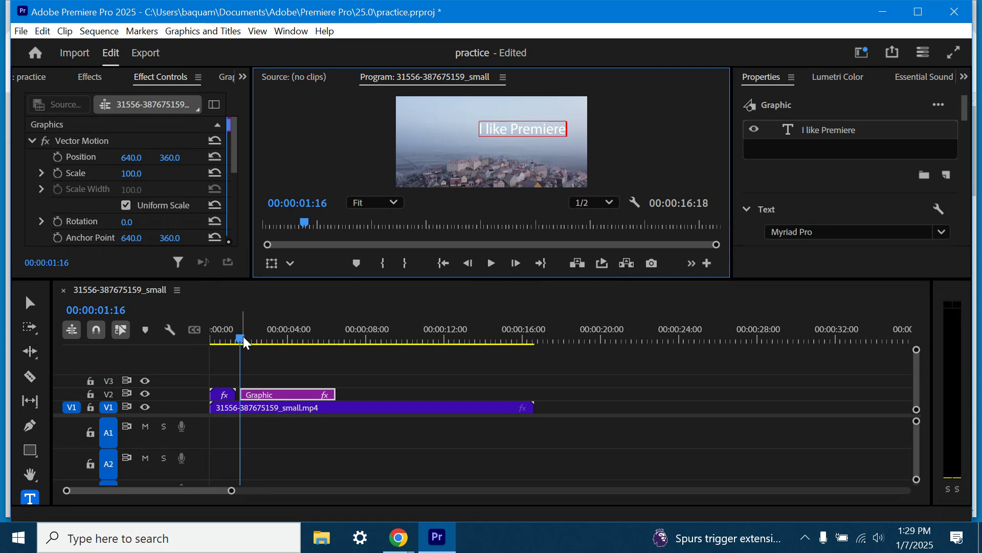
left_click_drag(244, 341, 339, 342)
left_click_drag(335, 394, 533, 397)
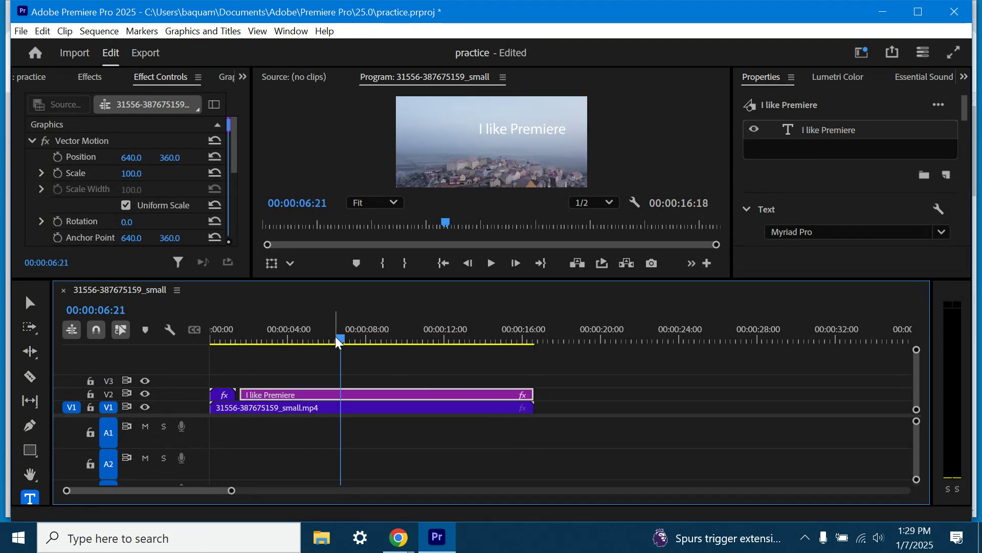
Step: Select the whole "I like Premiere" text and set its font to Omnium Tagline with a size of 105
left_click_drag(337, 342, 278, 376)
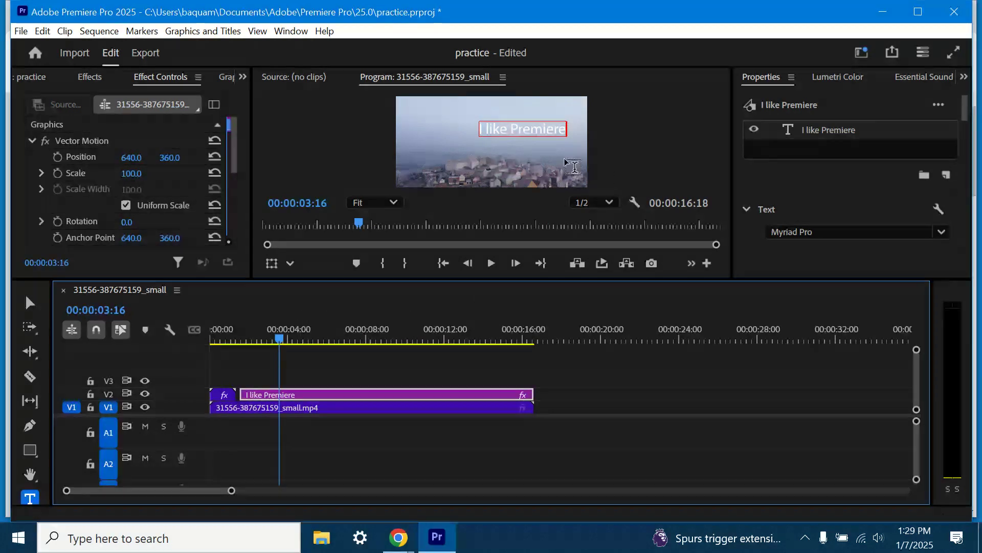
left_click(512, 128)
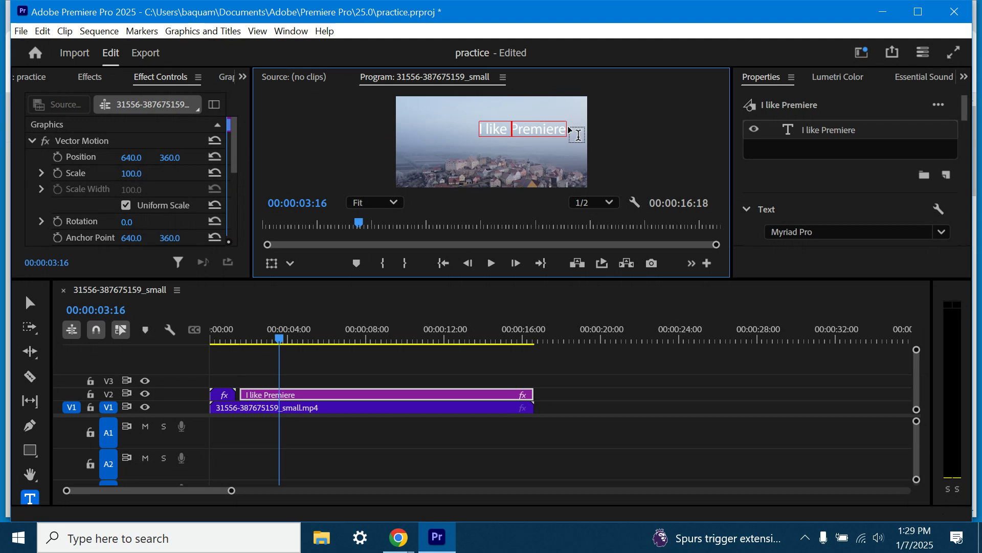
left_click_drag(566, 130, 481, 134)
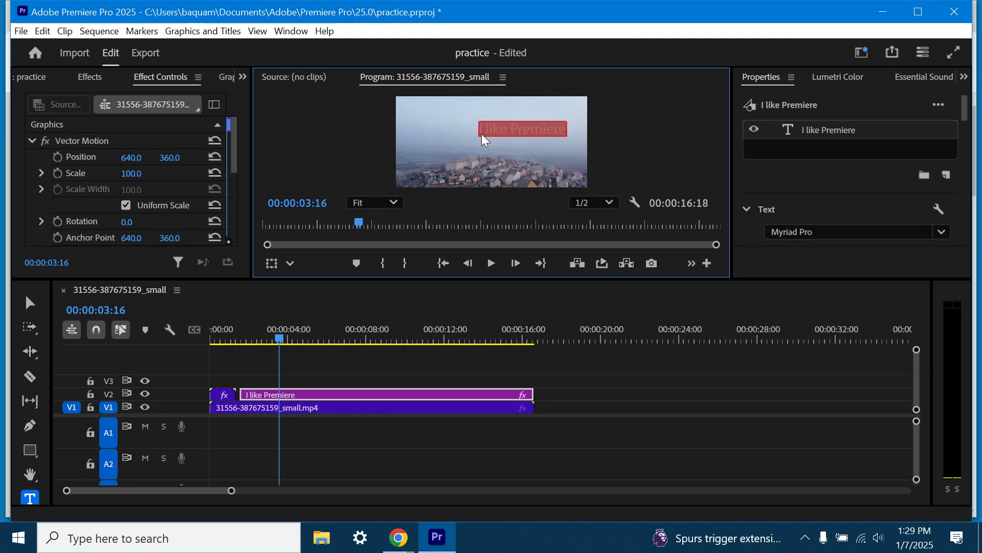
scroll(87, 167, "down", 5)
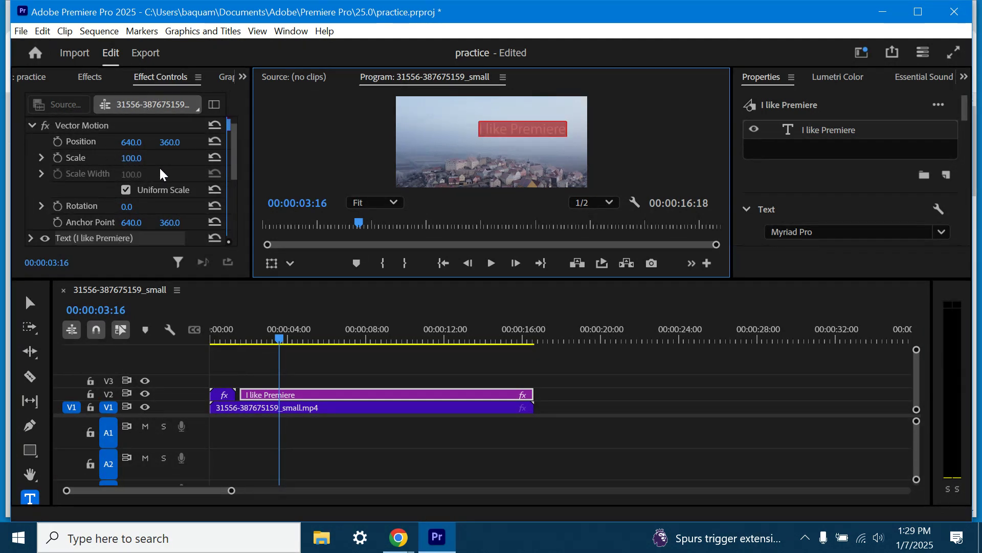
scroll(87, 164, "down", 1)
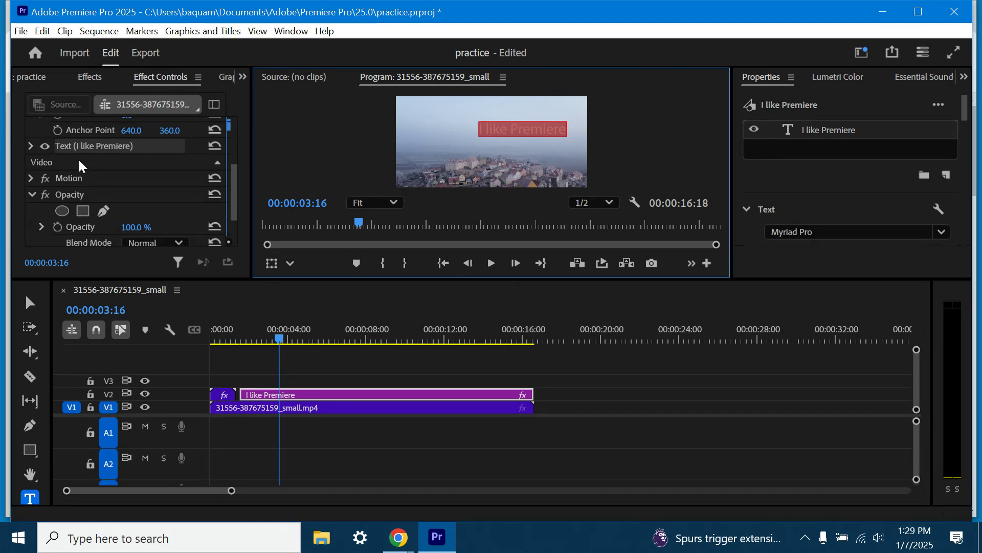
left_click(32, 147)
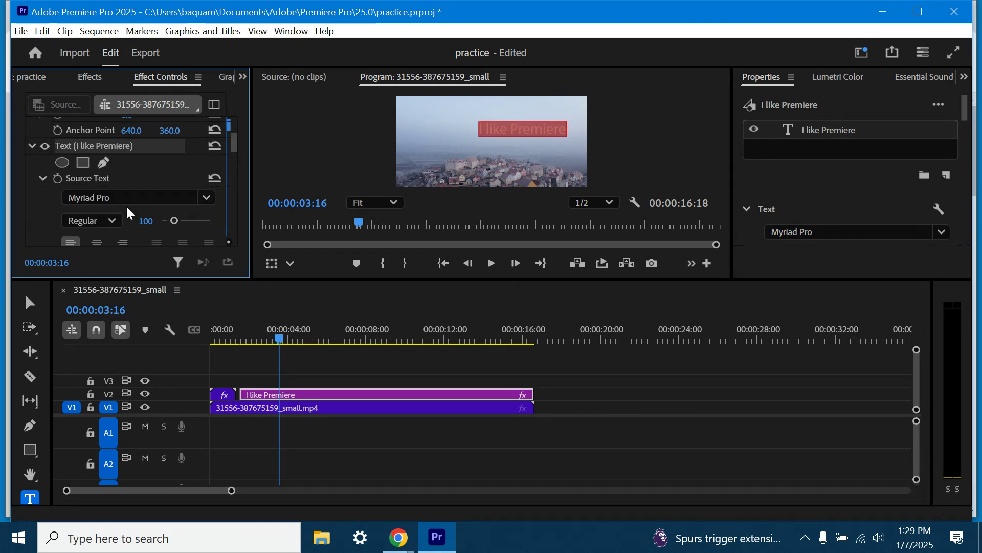
left_click(206, 197)
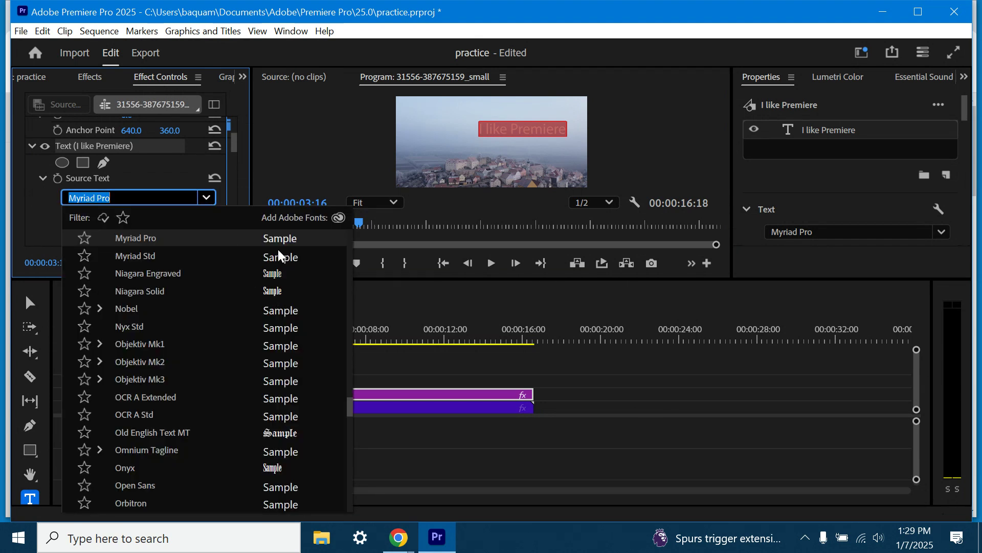
left_click(290, 435)
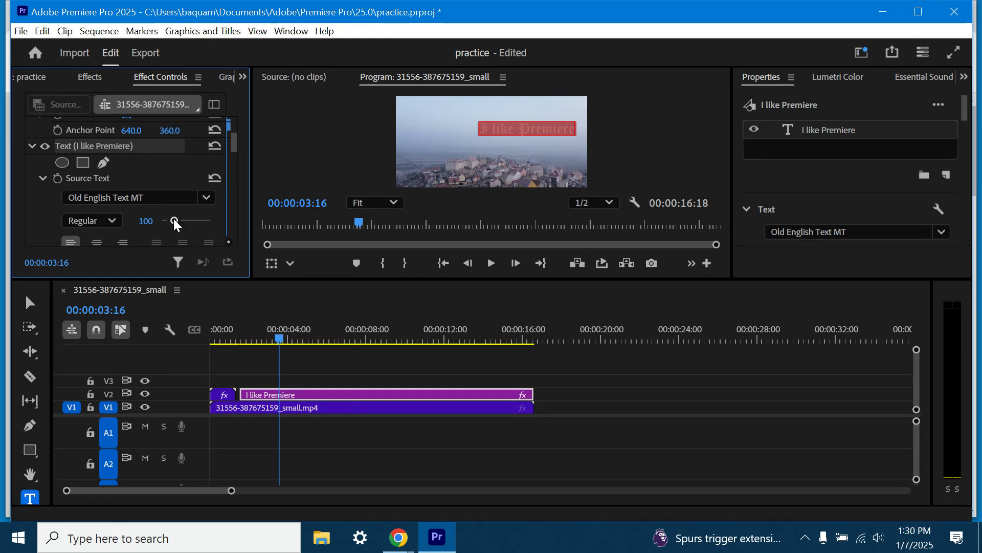
left_click_drag(174, 220, 174, 220)
scroll(136, 197, "down", 1)
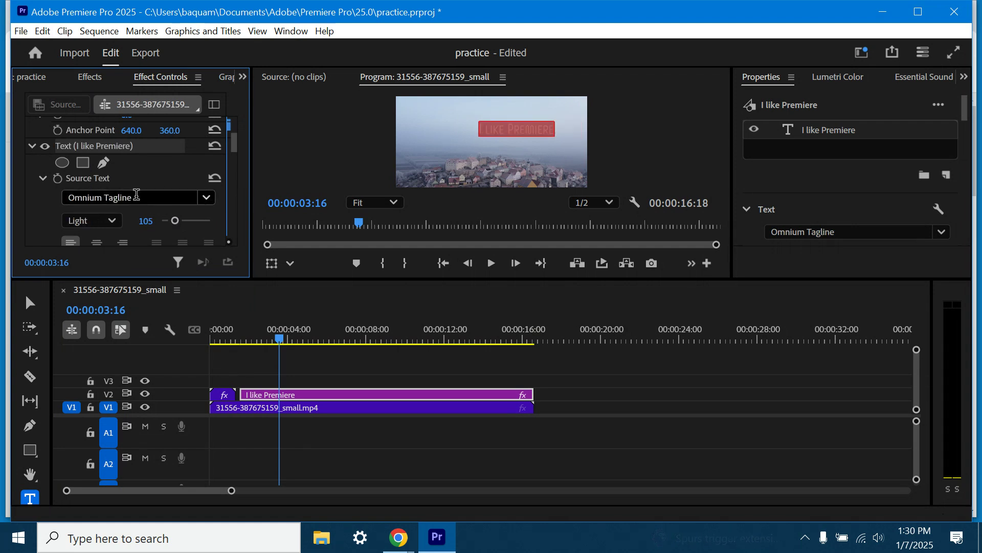
Step: Change the title's fill color to dark blue, hex 2A1E88
scroll(235, 146, "down", 3)
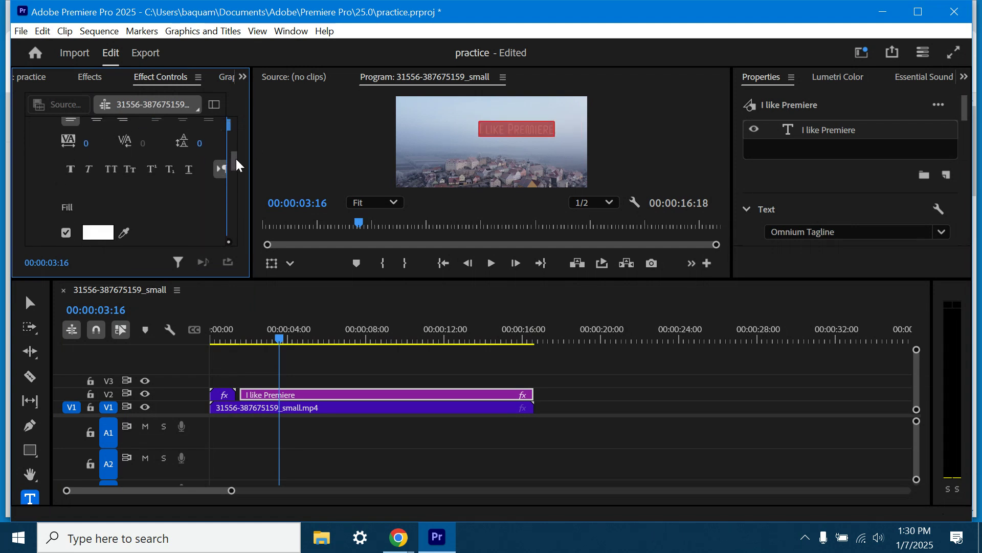
left_click(93, 203)
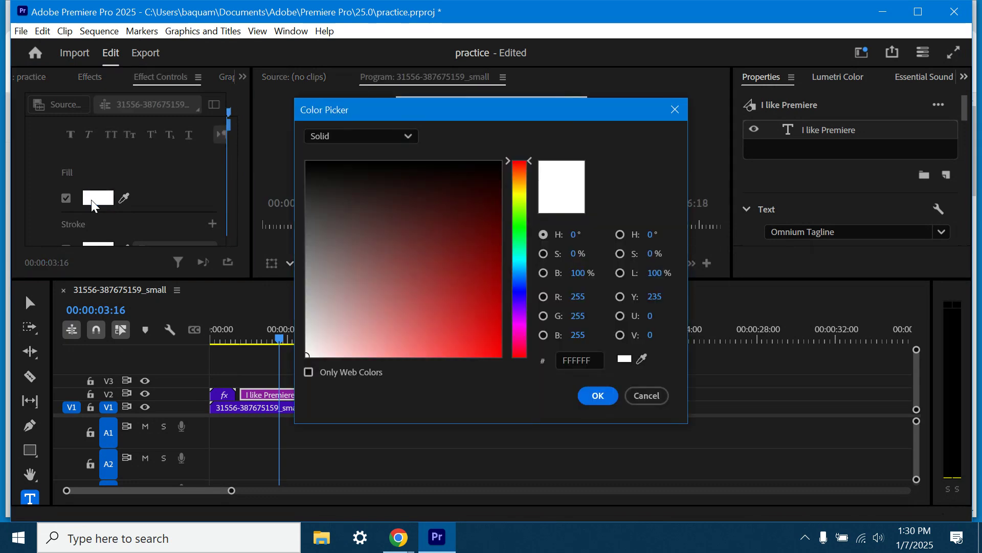
left_click(519, 295)
left_click(457, 265)
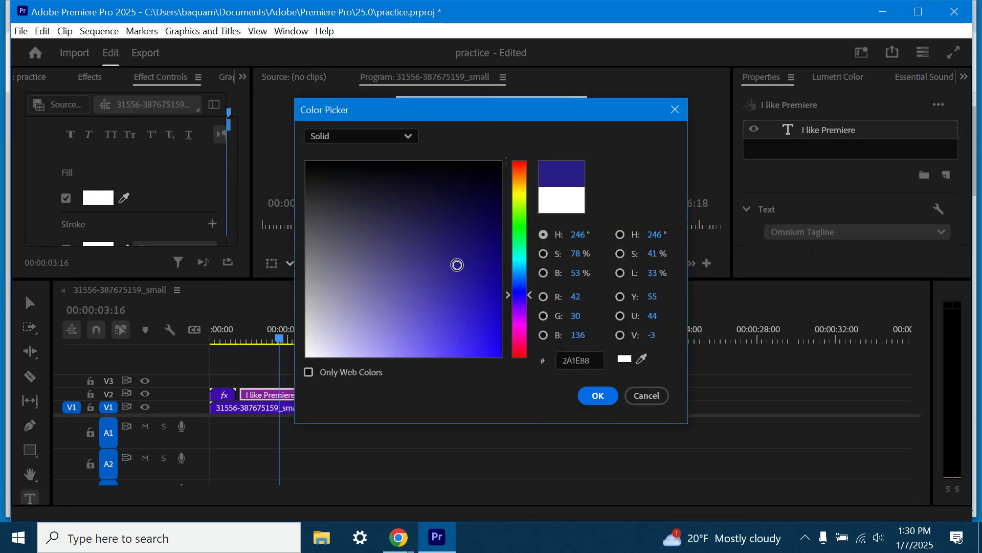
left_click(597, 396)
left_click(506, 131)
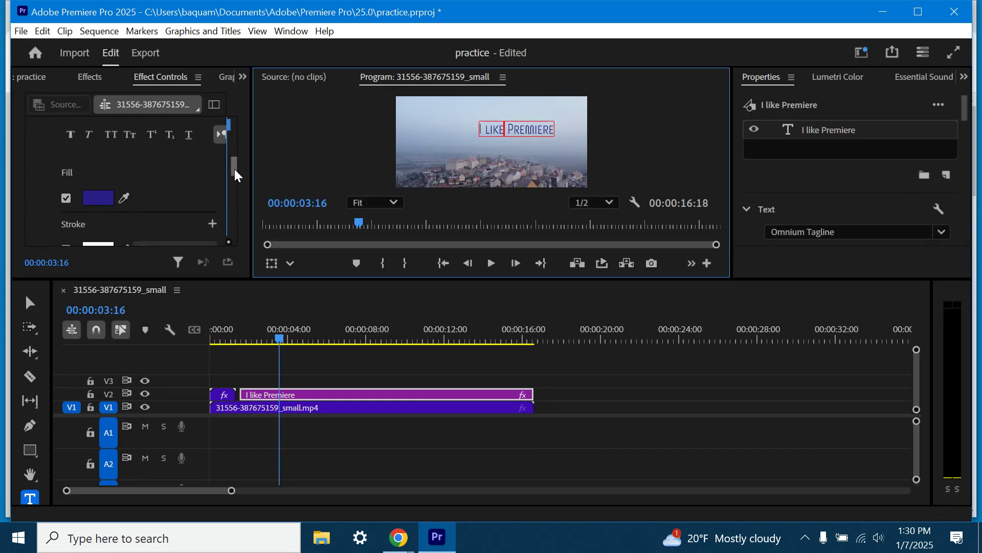
Step: Enlarge the title with the Selection tool and center it over the sky above the town
left_click_drag(234, 169, 234, 153)
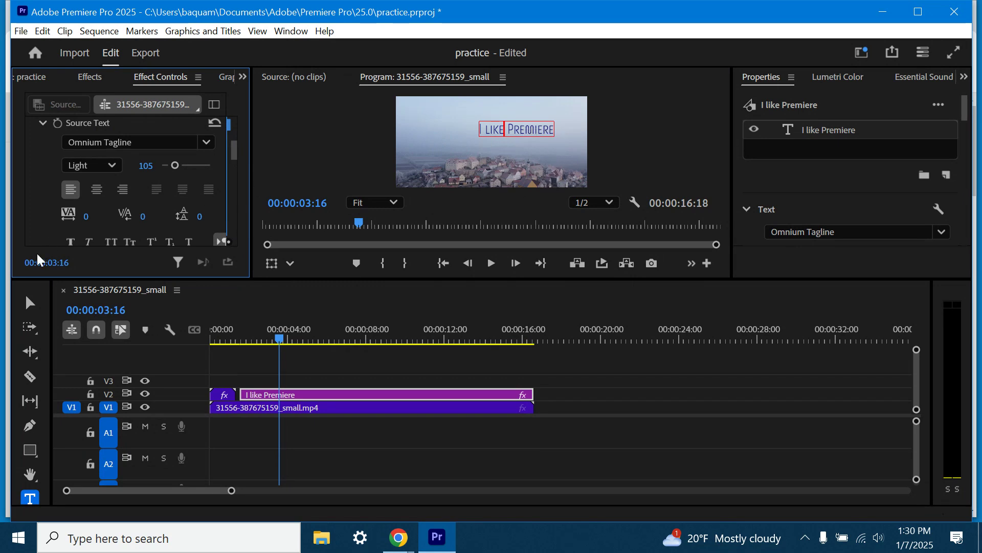
left_click(32, 302)
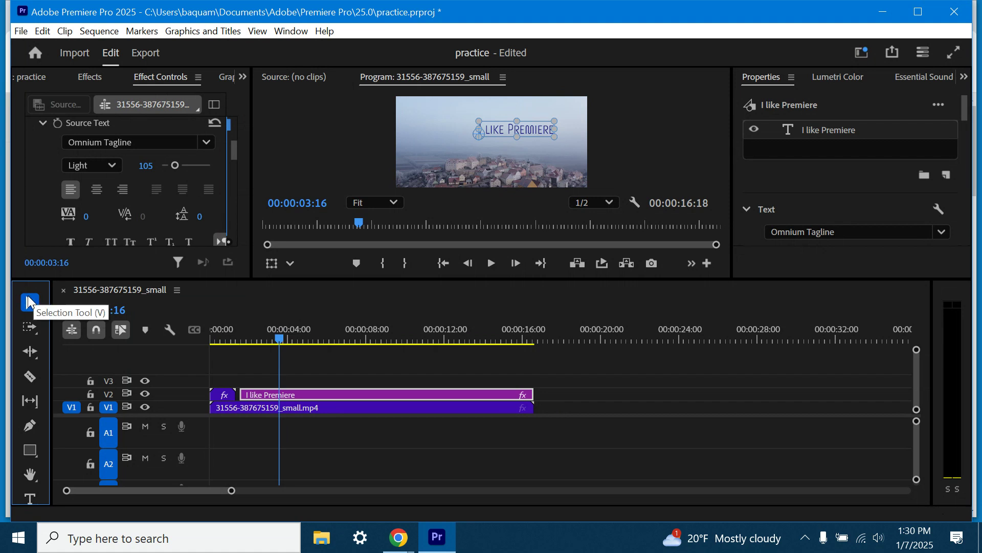
mouse_move(539, 130)
left_mouse_down()
mouse_move(510, 135)
mouse_move(543, 121)
mouse_move(520, 125)
mouse_move(537, 131)
left_mouse_up()
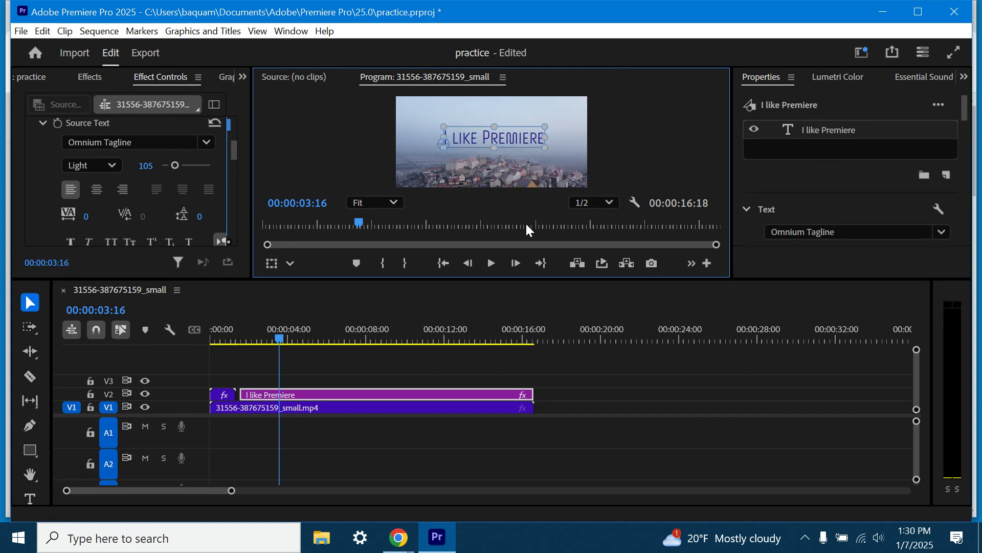
Step: Enlarge the program preview while keeping the V1 and V2 tracks visible in the timeline
left_click_drag(547, 279, 539, 384)
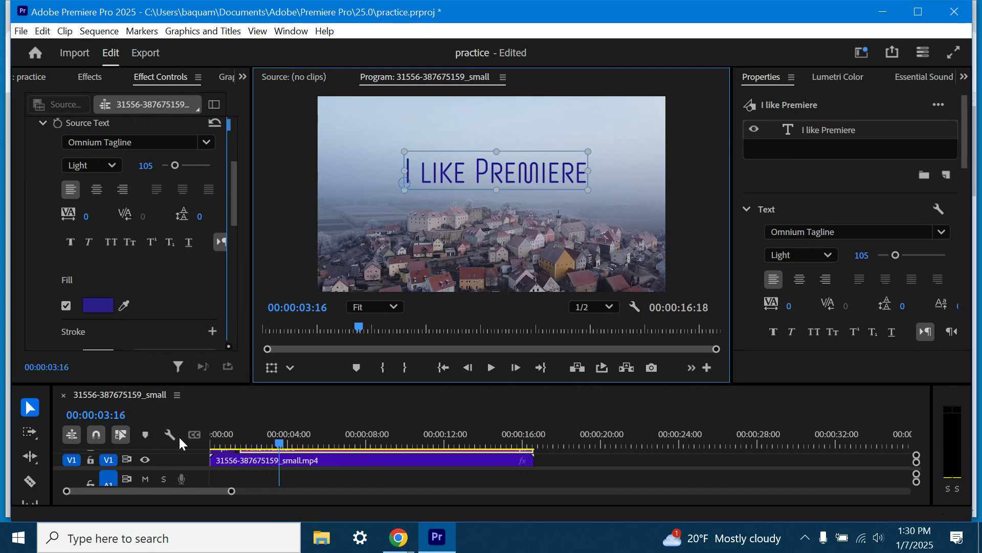
left_click(230, 387)
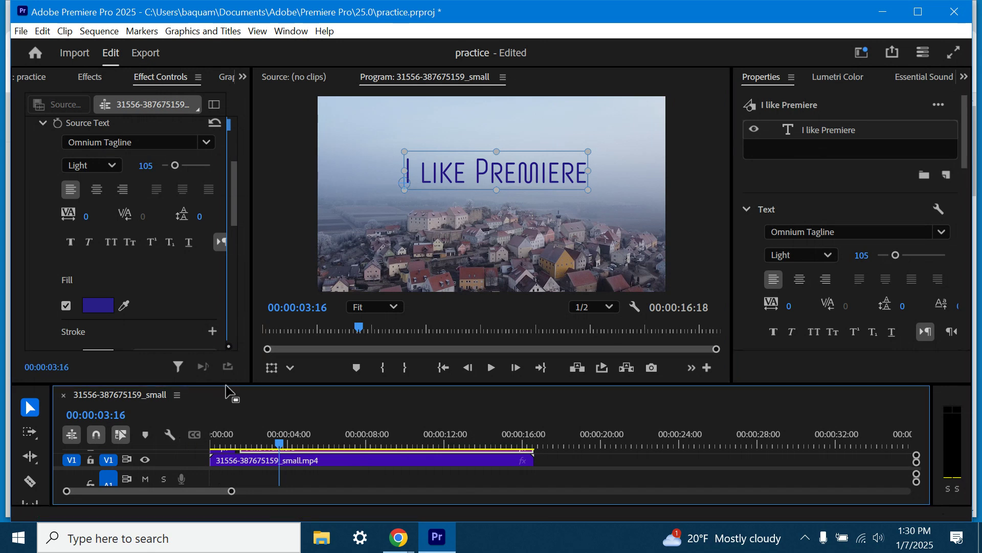
left_click(229, 383)
left_click_drag(230, 379, 230, 344)
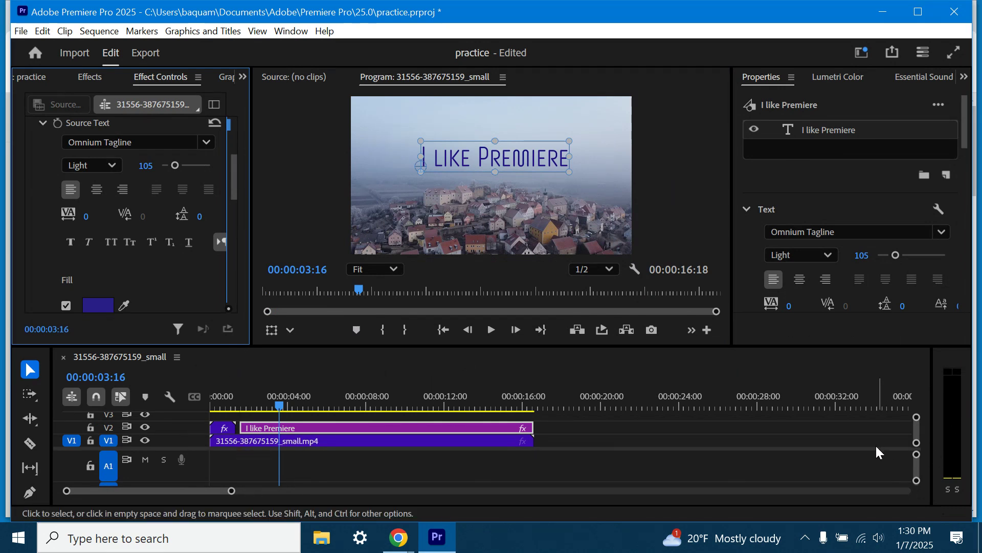
Step: Set a Vector Motion Position keyframe on the title clip at its start, 00:00:01:16
left_click(316, 427)
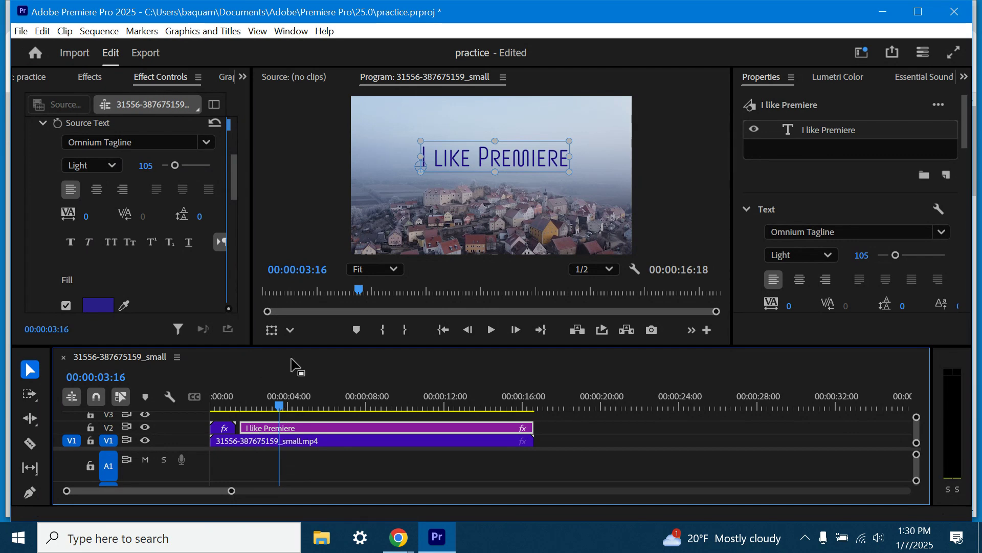
left_click_drag(282, 411, 246, 414)
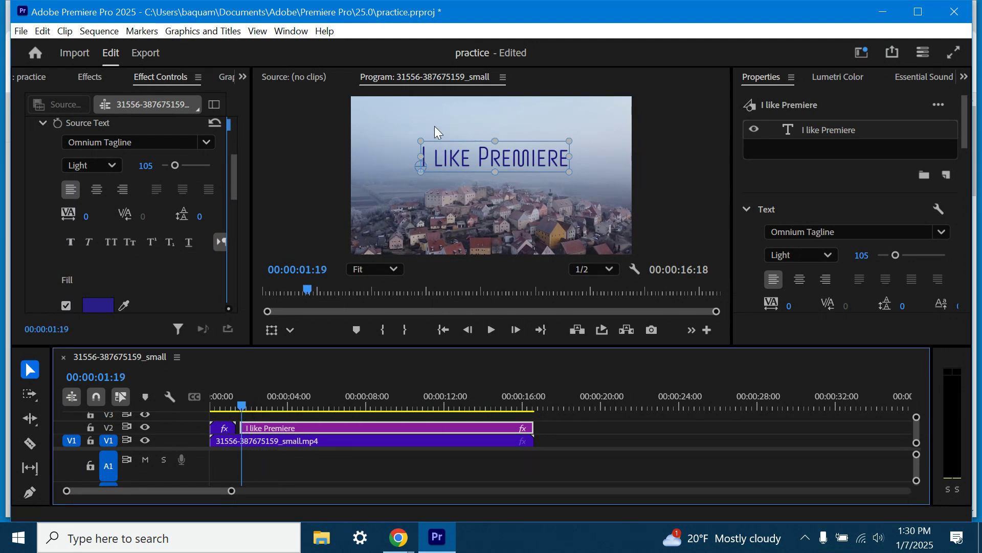
left_click(241, 408)
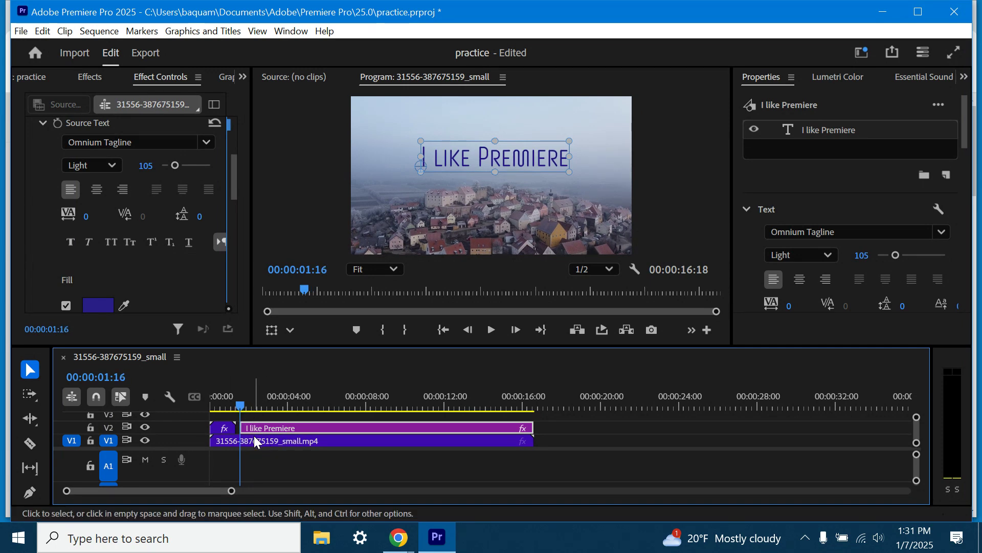
scroll(180, 232, "up", 5)
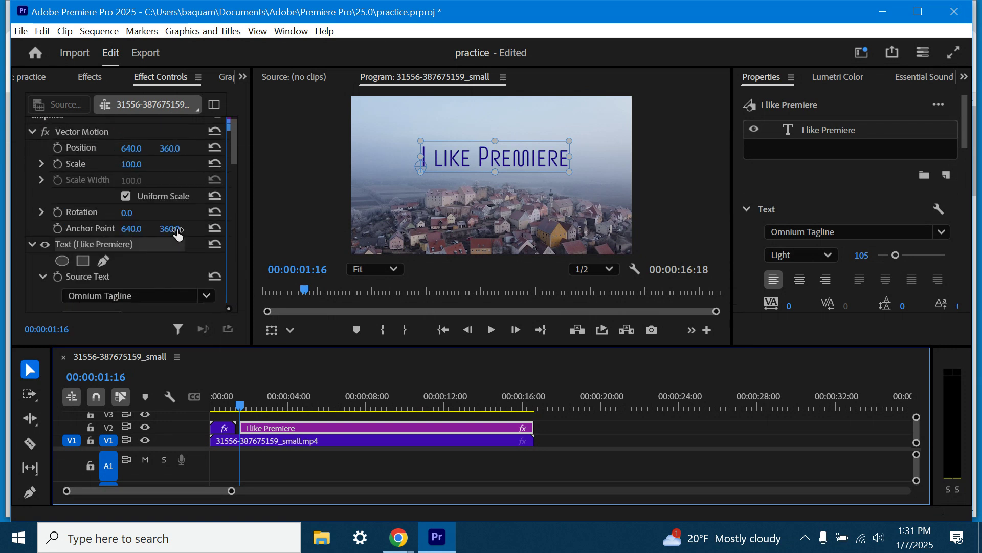
scroll(179, 234, "up", 1)
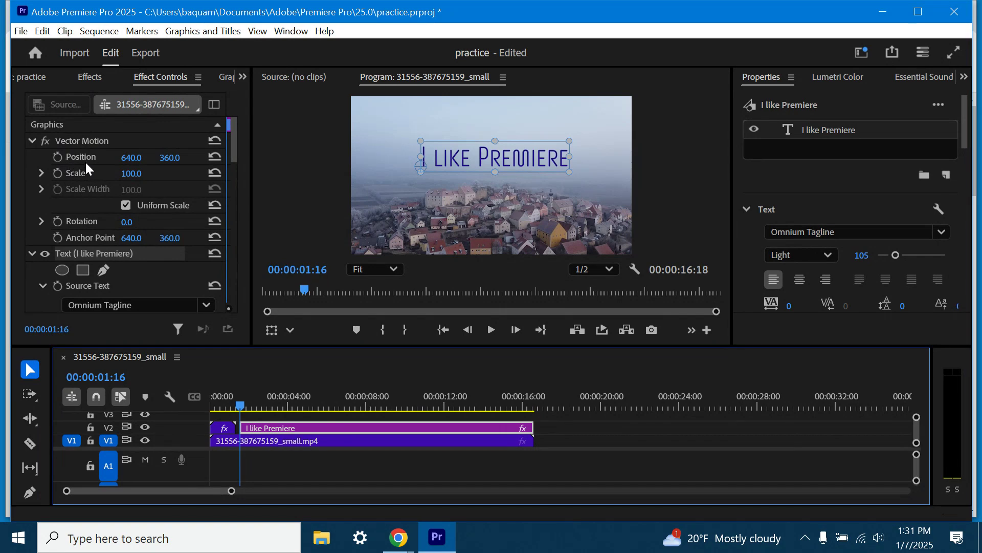
left_click(57, 157)
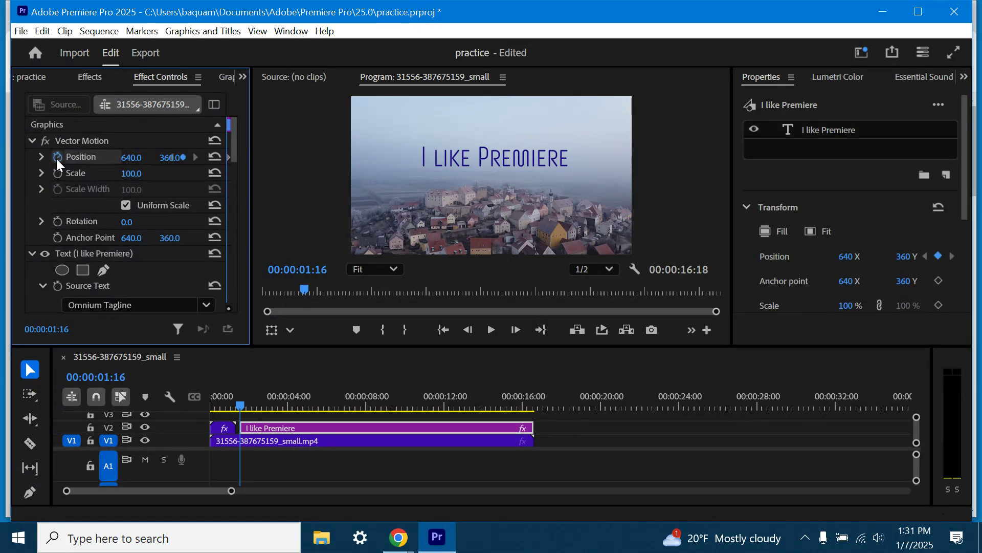
Step: Add a second Position keyframe at 00:00:06:06 with the title's horizontal position set to 322
left_click_drag(241, 406, 330, 406)
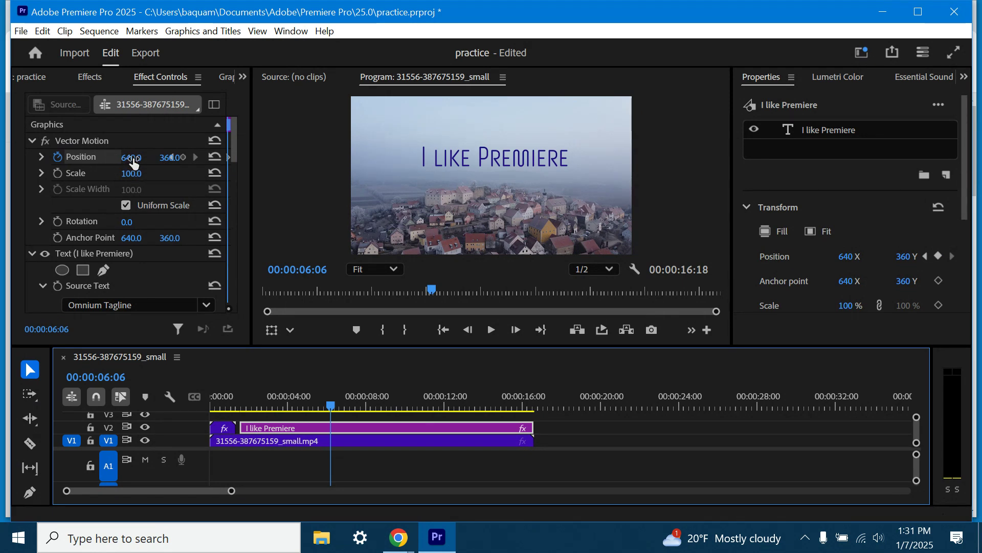
left_click_drag(143, 158, 103, 155)
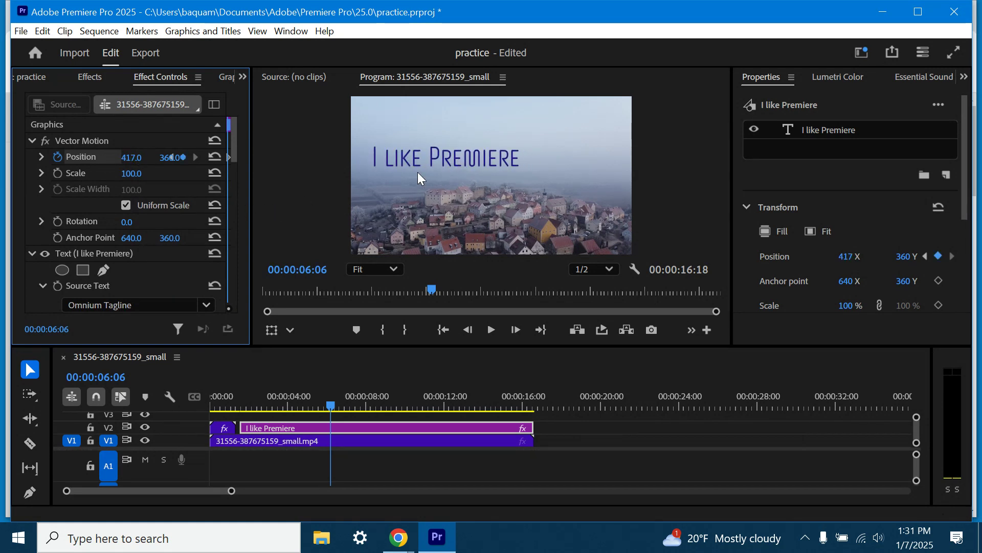
left_click_drag(134, 157, 65, 167)
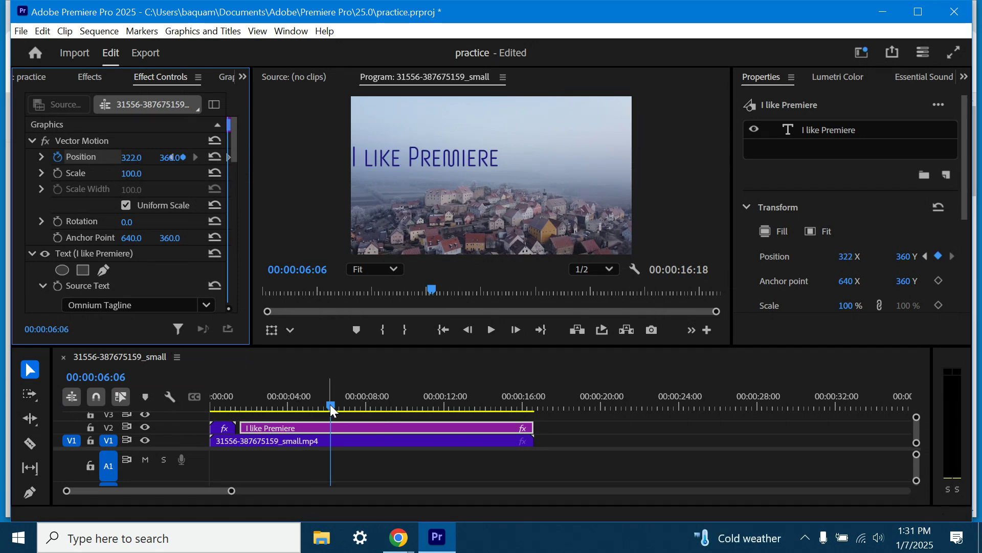
Step: Play back the title's Position animation from 00:00:01:16 to past the second keyframe
left_click_drag(330, 404, 239, 410)
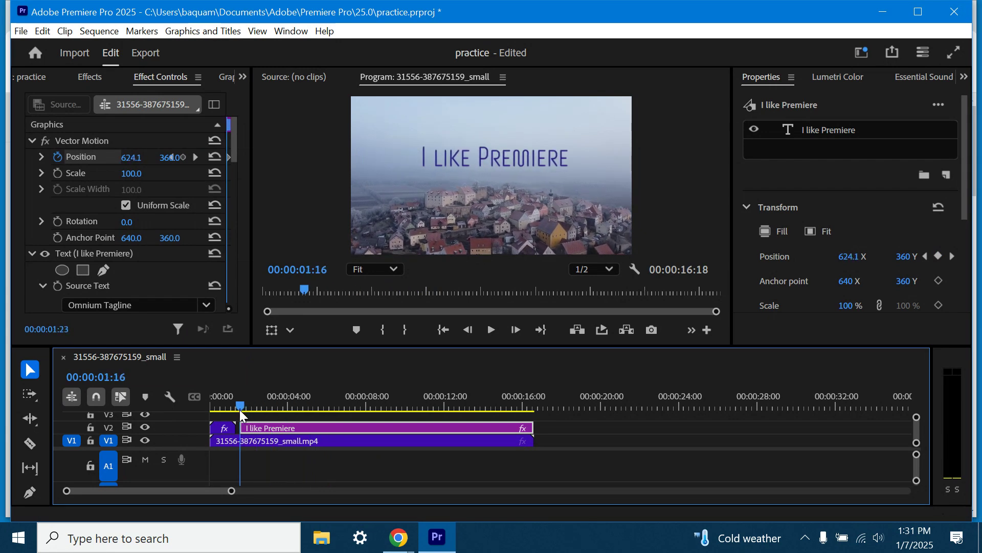
left_click(487, 336)
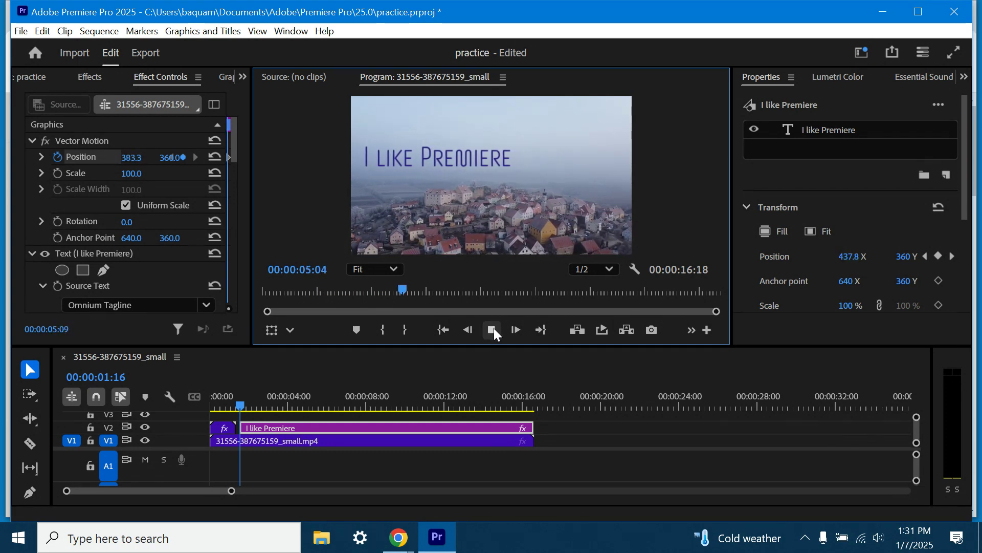
left_click(495, 330)
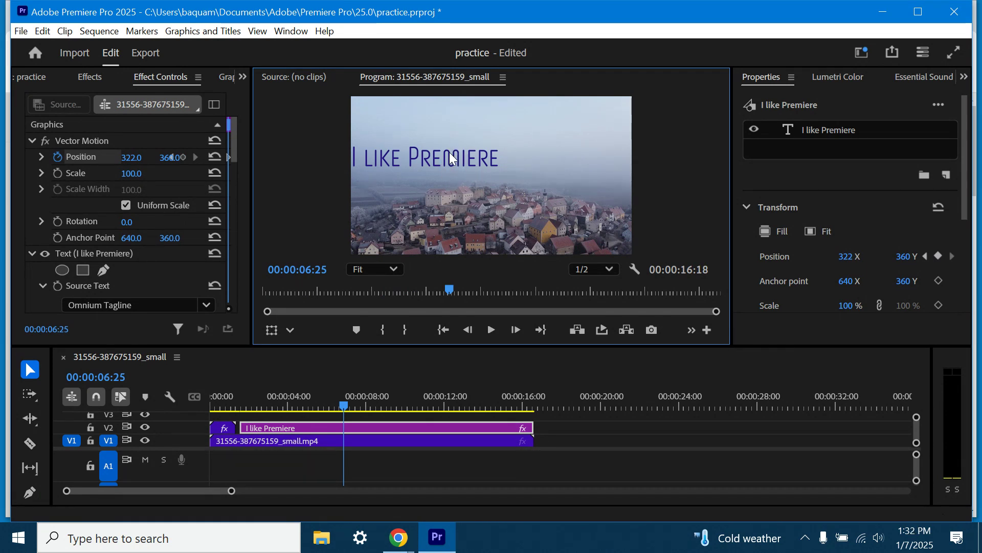
Step: Keyframe the title's Scale at 100 at 00:00:06:25 and 190 at 00:00:11:17, with its horizontal position set to 610 at the latter
left_click(57, 174)
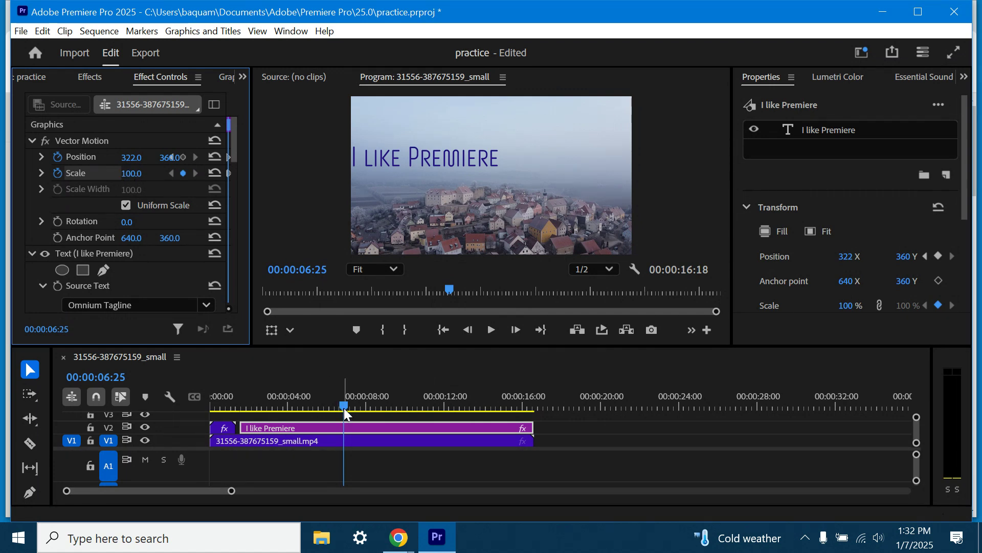
left_click_drag(344, 407, 437, 410)
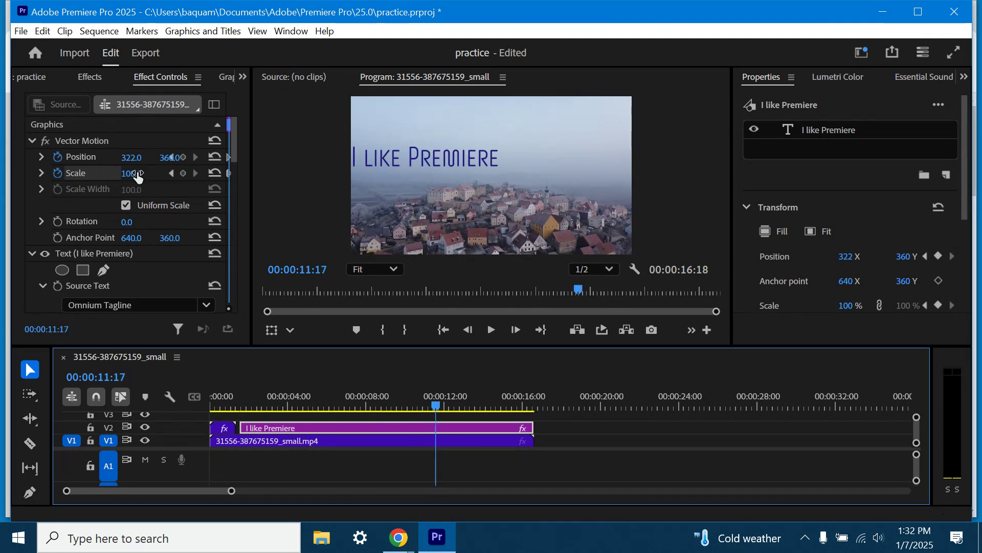
left_click(155, 177)
left_click_drag(168, 173, 237, 177)
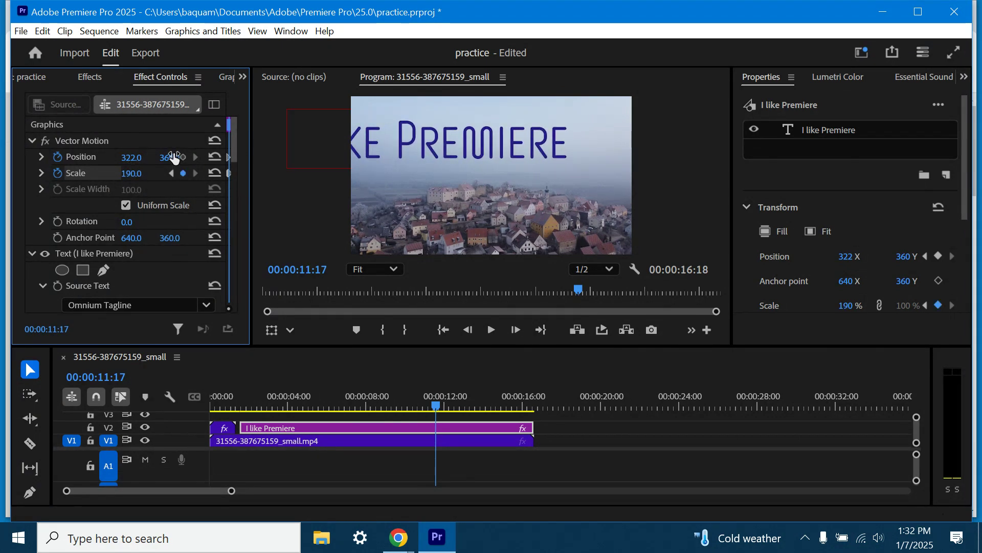
left_click_drag(130, 154, 379, 187)
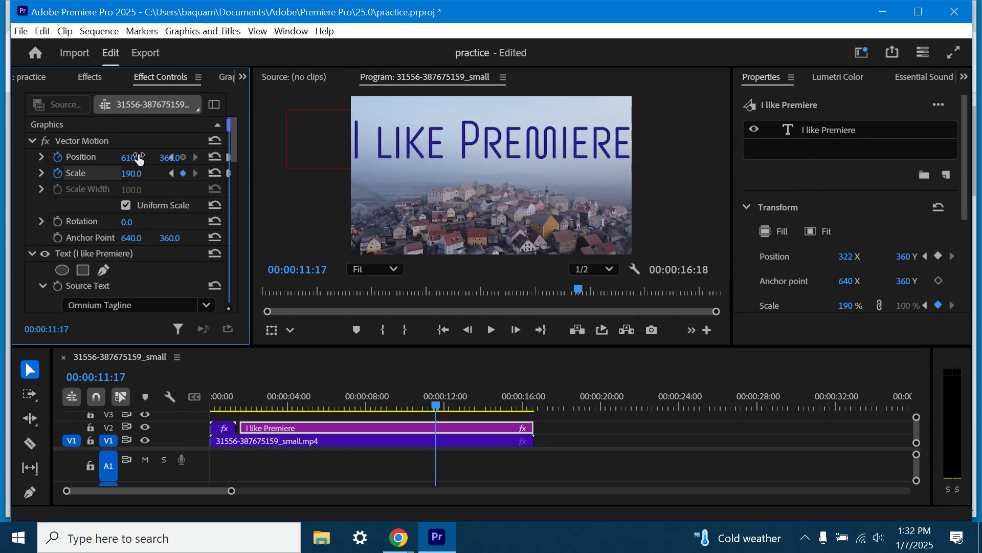
Step: Play back the title's scaling animation from around its first Scale keyframe
left_click(434, 405)
left_click_drag(434, 405, 348, 405)
left_click(486, 334)
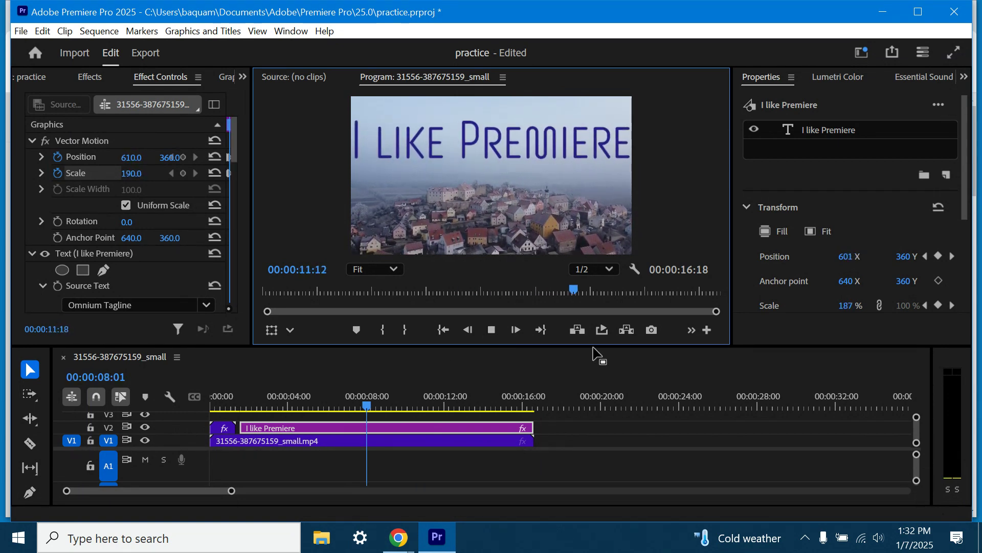
left_click(492, 330)
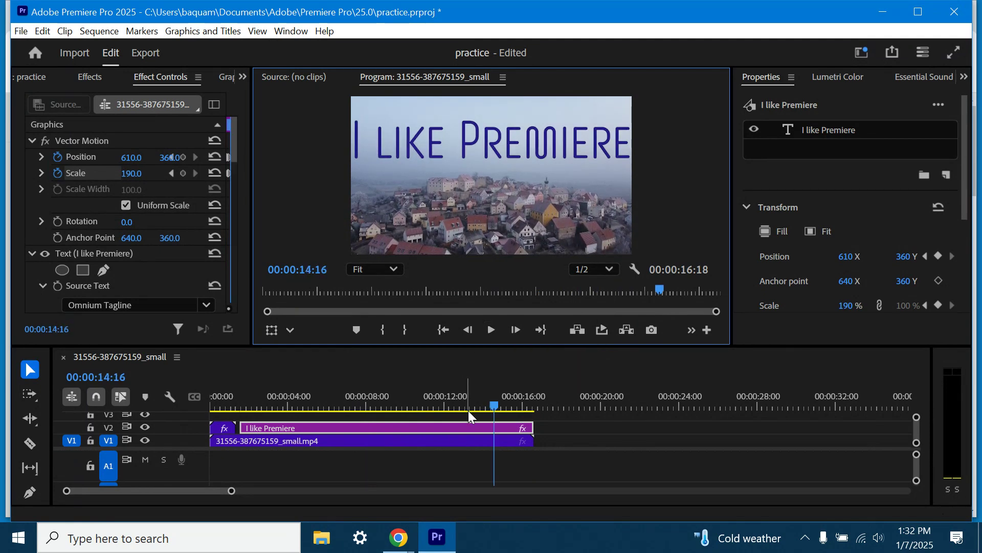
Step: Fade the title out with Opacity keyframes of 100% at 00:00:11:27 and 0% at 00:00:16:16, and play the sequence from the title's start
left_click_drag(496, 406, 444, 414)
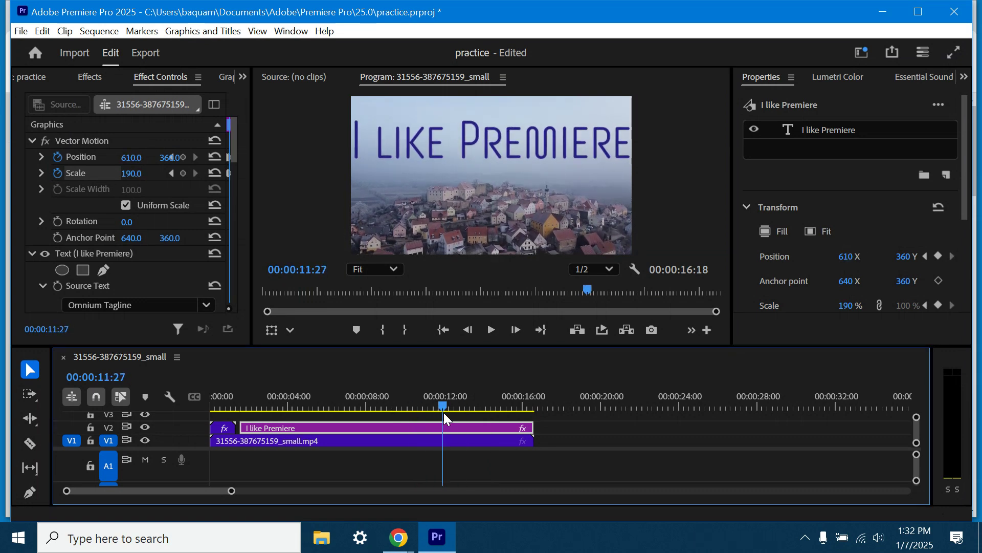
left_click_drag(236, 144, 236, 284)
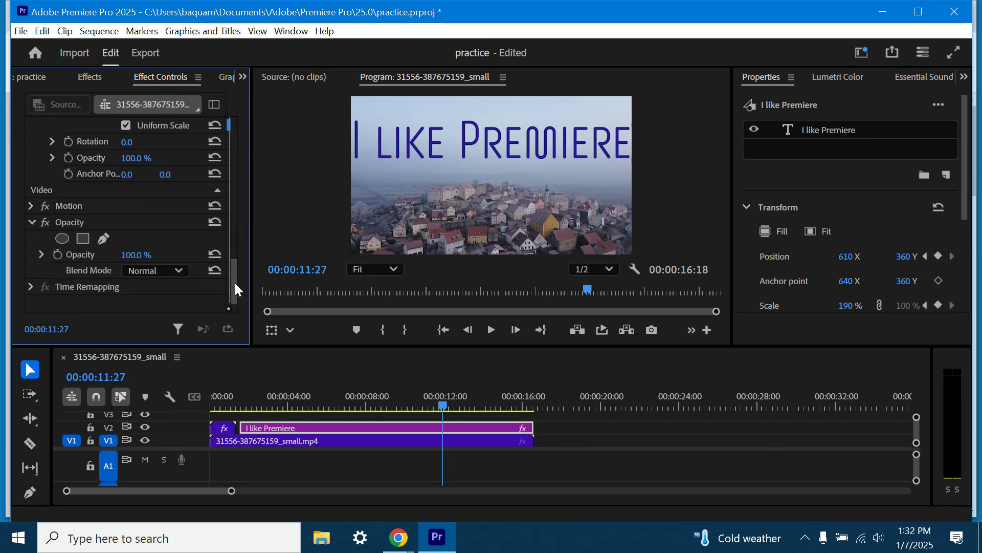
left_click(58, 255)
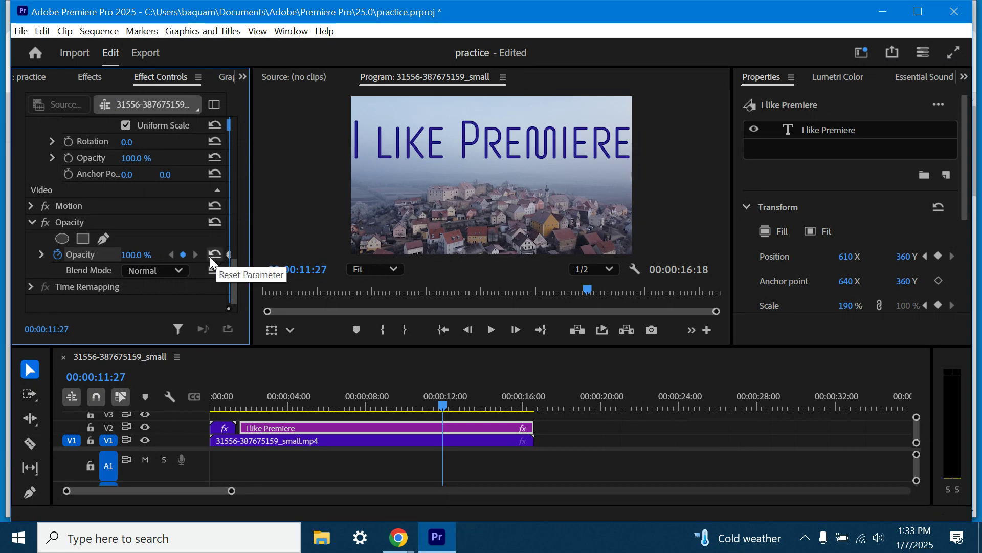
left_click_drag(443, 407, 533, 406)
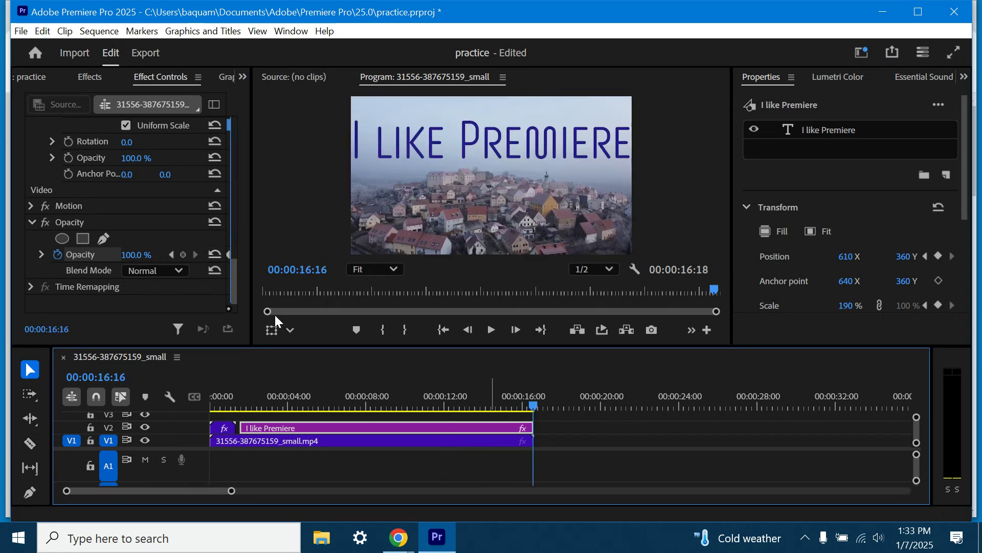
left_click_drag(144, 255, 105, 253)
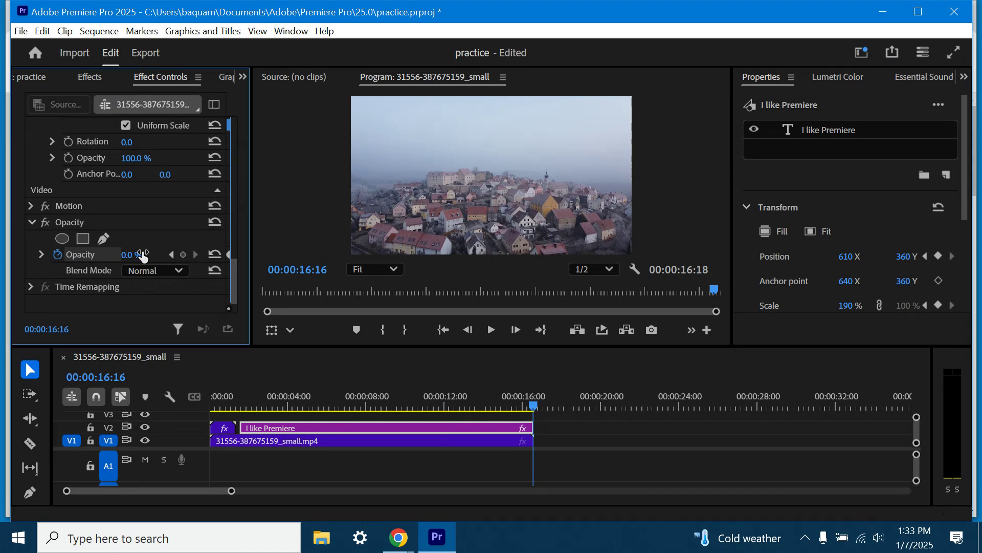
left_click_drag(535, 404, 242, 408)
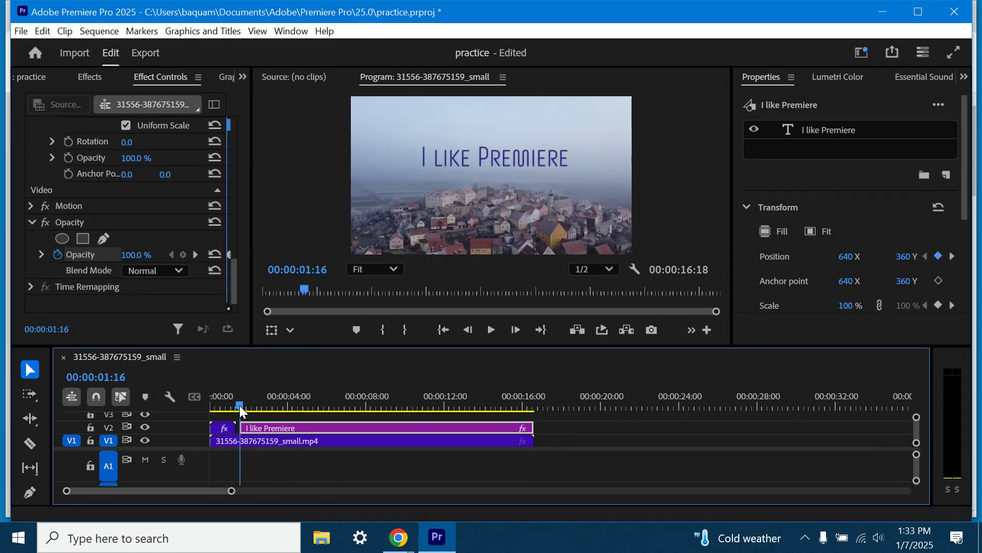
left_click(493, 329)
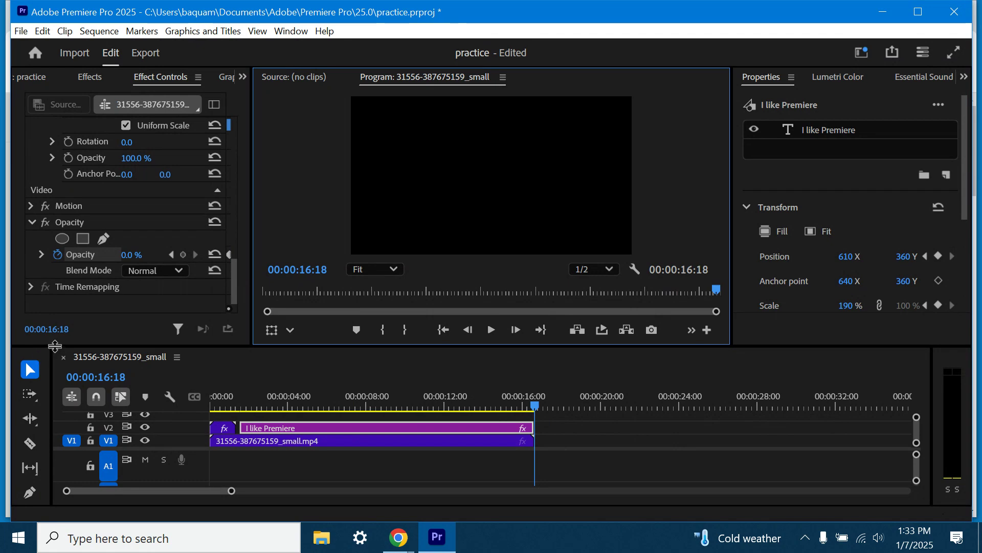
Step: Enlarge the timeline and its video tracks, and split the V1 landscape clip at 00:00:06:22 with the Razor tool
left_click_drag(58, 328, 58, 226)
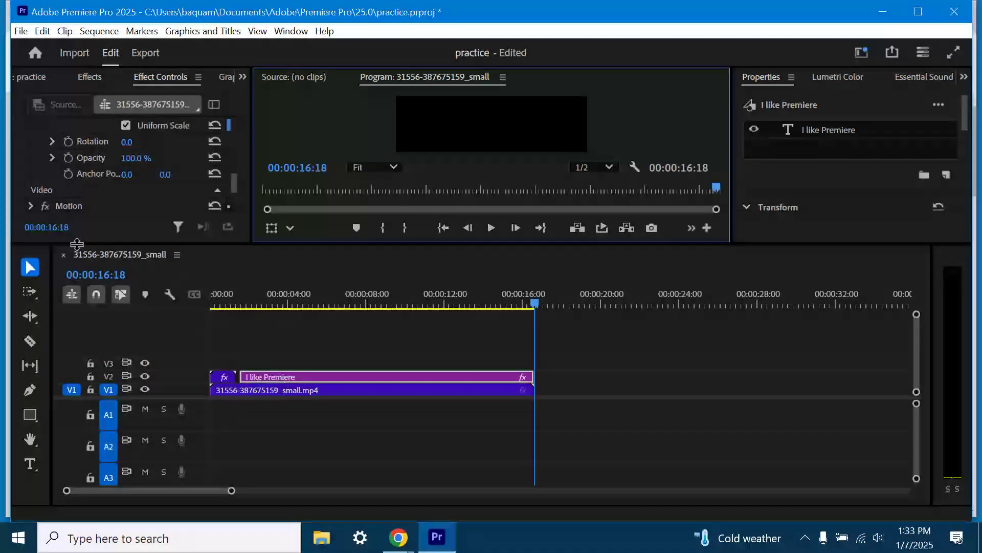
left_click_drag(916, 394, 916, 387)
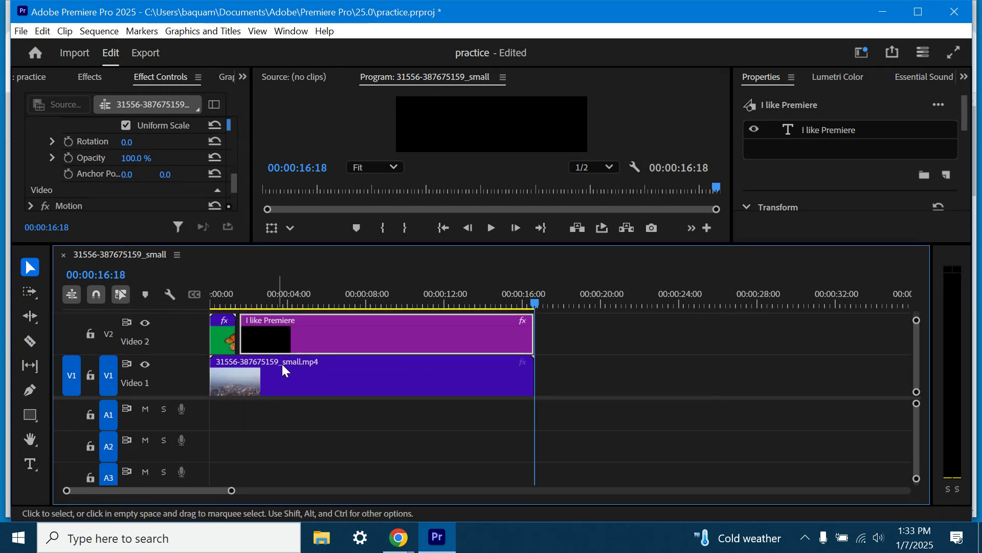
left_click_drag(536, 300, 343, 299)
left_click(355, 376)
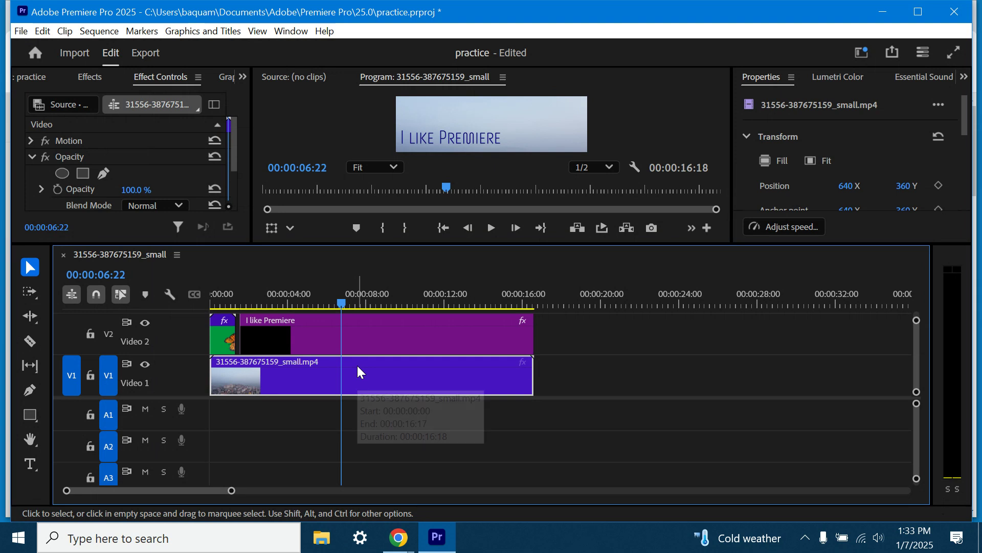
left_click(29, 341)
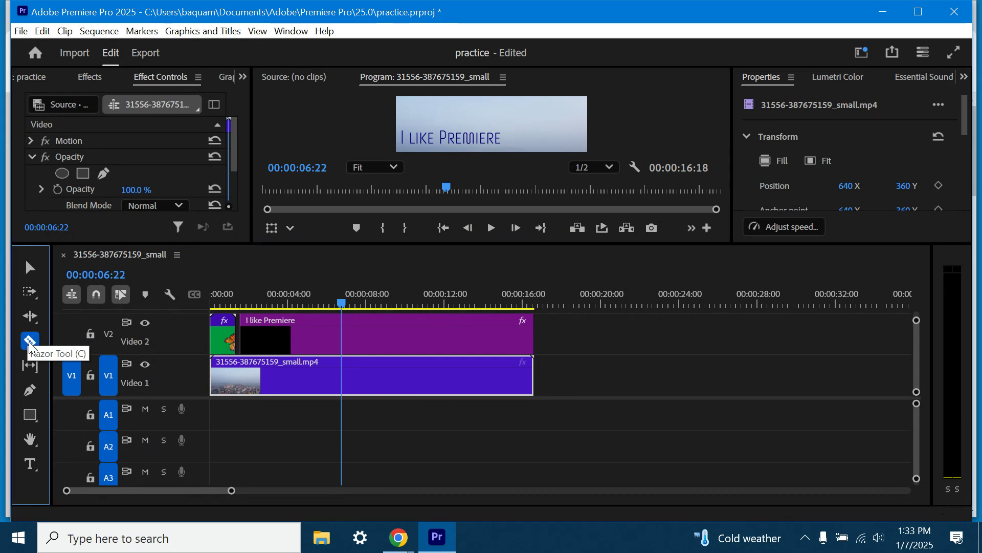
left_click(342, 374)
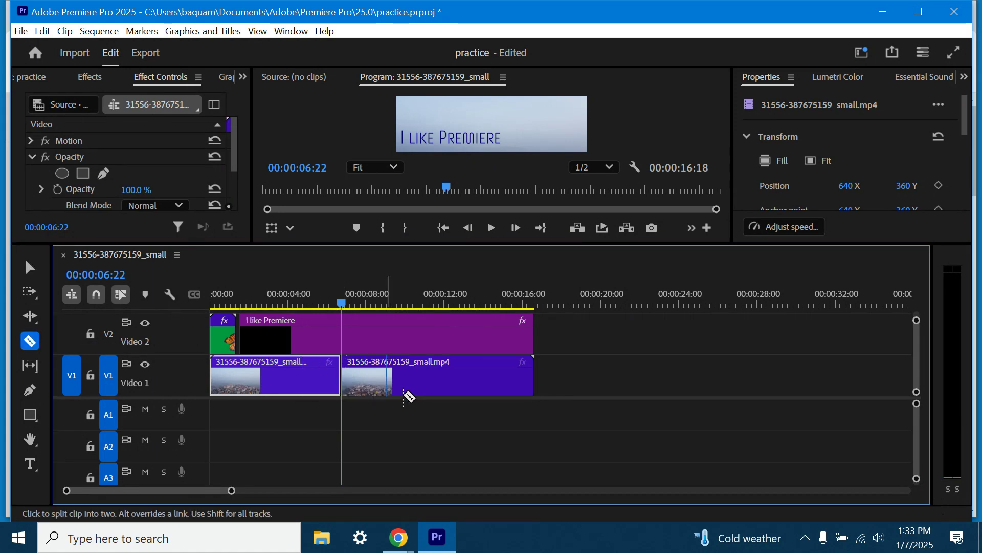
left_click(29, 267)
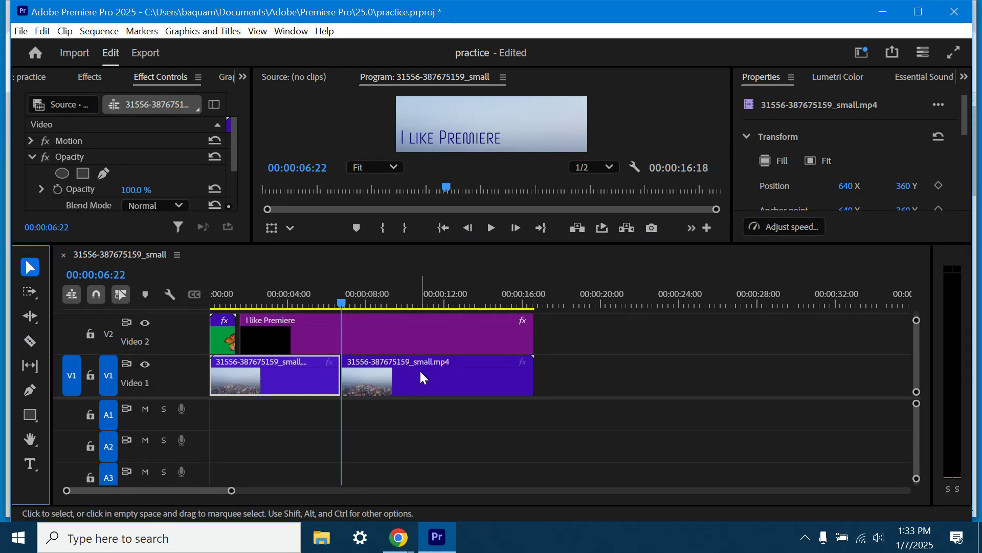
Step: Try shortening the second V1 landscape clip from its end to about 12 seconds, and undo the trim
left_click(417, 373)
left_click_drag(417, 374, 437, 373)
left_click_drag(506, 379, 442, 373)
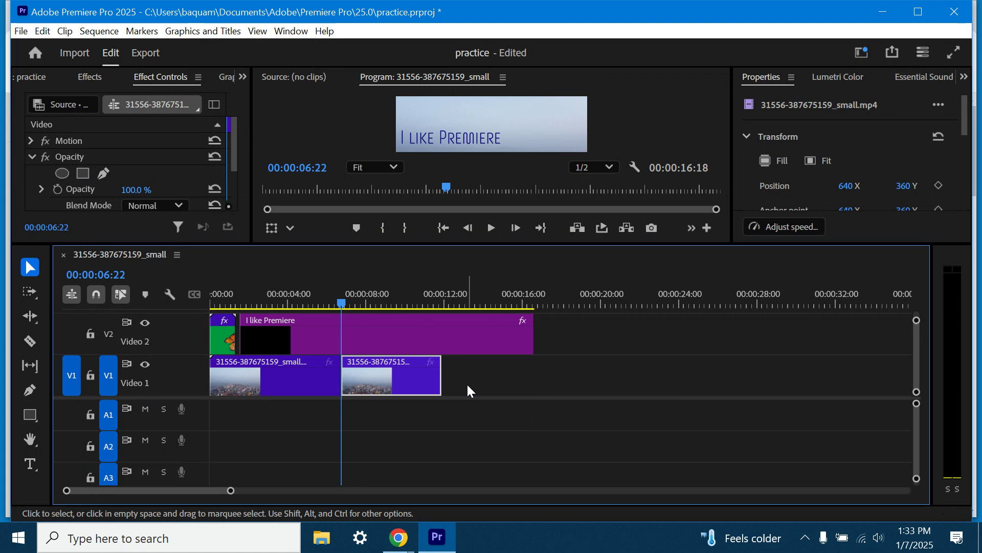
key("ctrl+z")
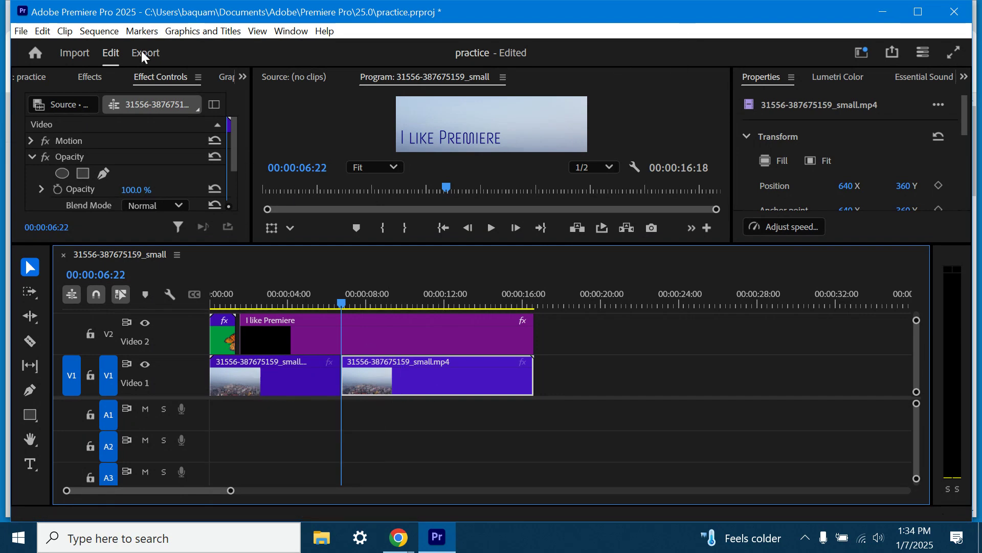
Step: Switch to the Pixabay page in Chrome, dismiss the thank-you dialog and set the search category to Music
mouse_move(407, 546)
left_click(169, 474)
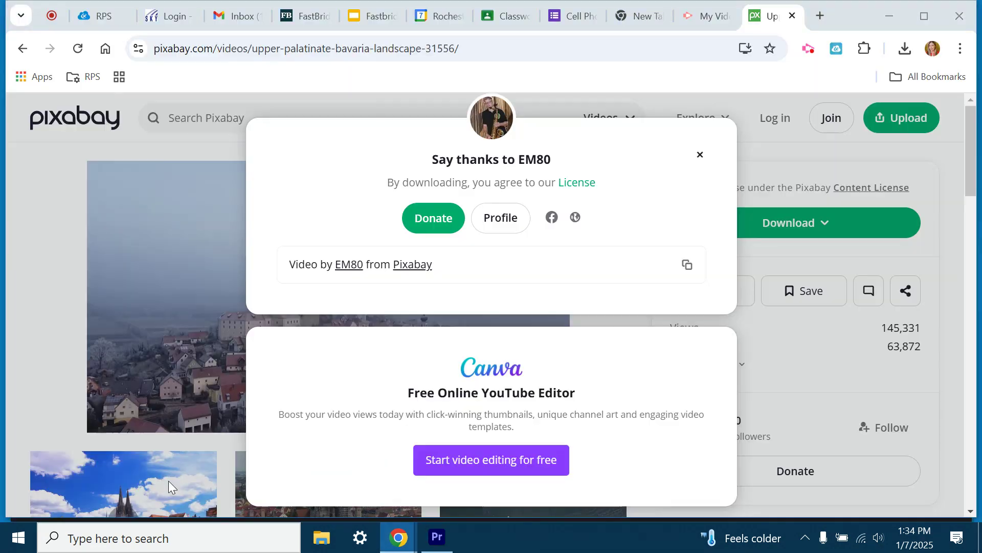
left_click(698, 153)
left_click(622, 120)
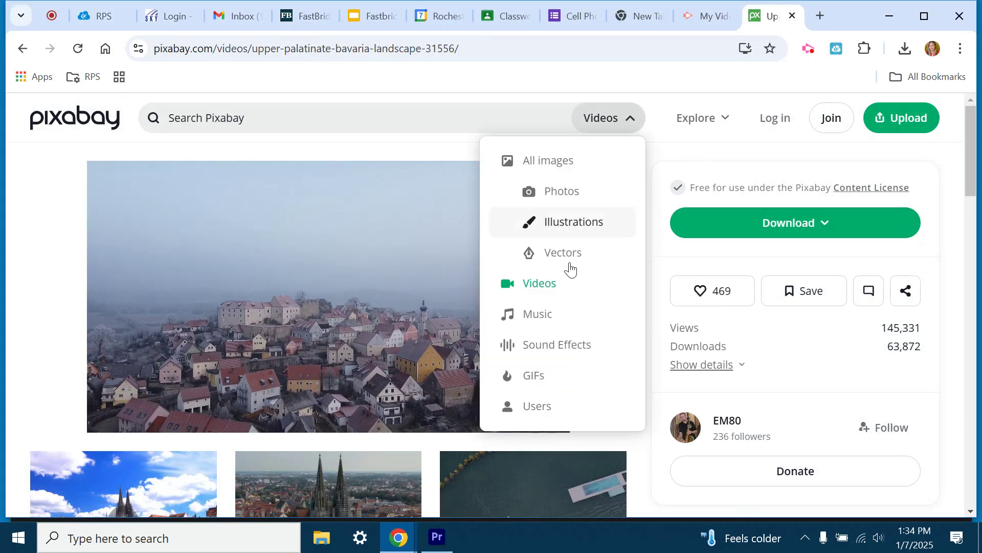
left_click(555, 313)
Step: Search Pixabay music for "lofi" and download the track "Good Night - Lofi Cozy Chill Music"
left_click(271, 118)
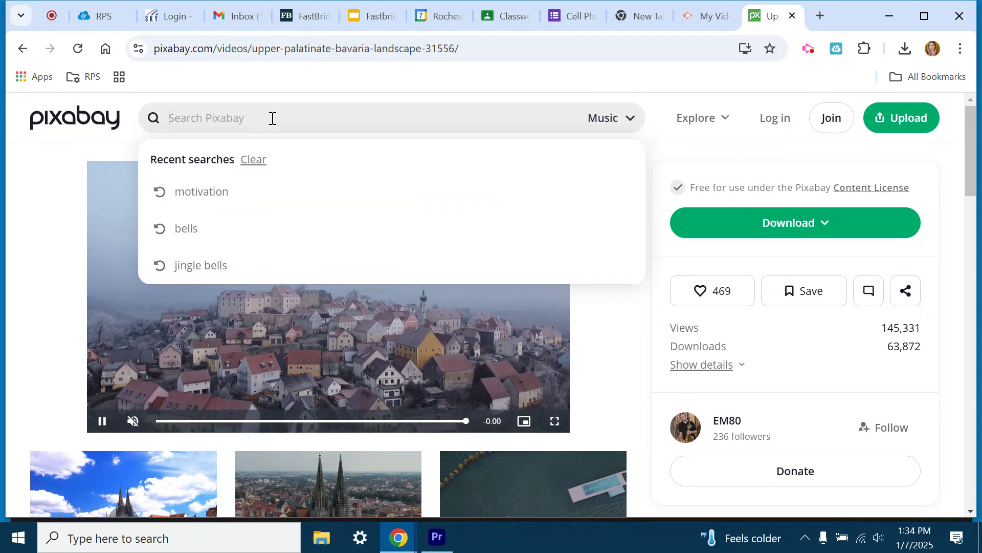
type("lofi")
key("Return")
scroll(340, 310, "down", 3)
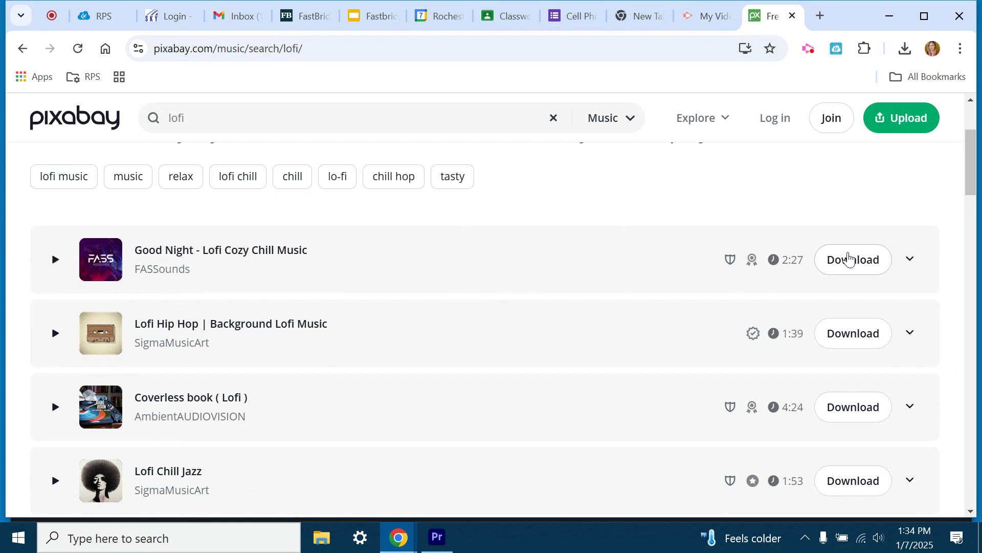
left_click(849, 266)
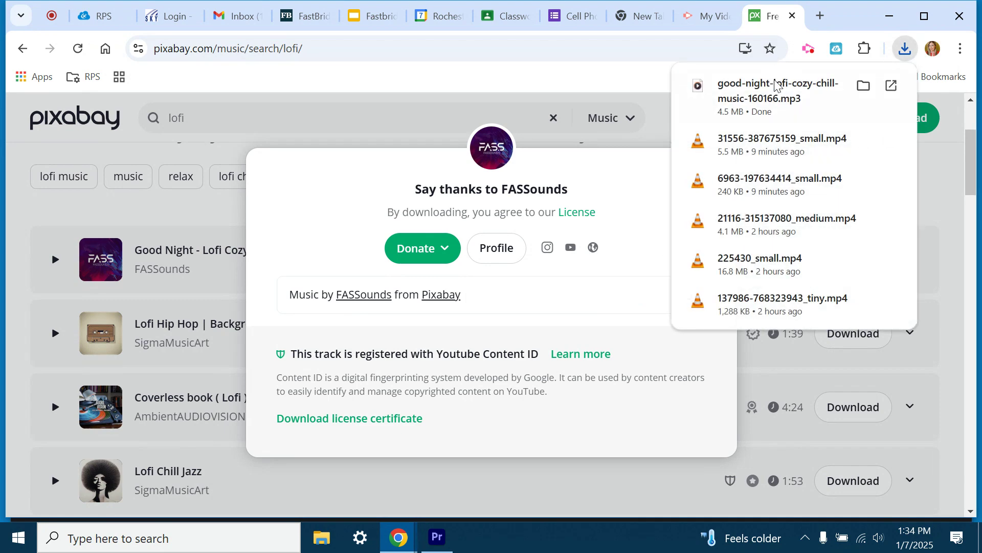
Step: Back in Premiere Pro, import the downloaded good-night lofi track from Downloads and place it at the start of audio track A1
left_click(437, 538)
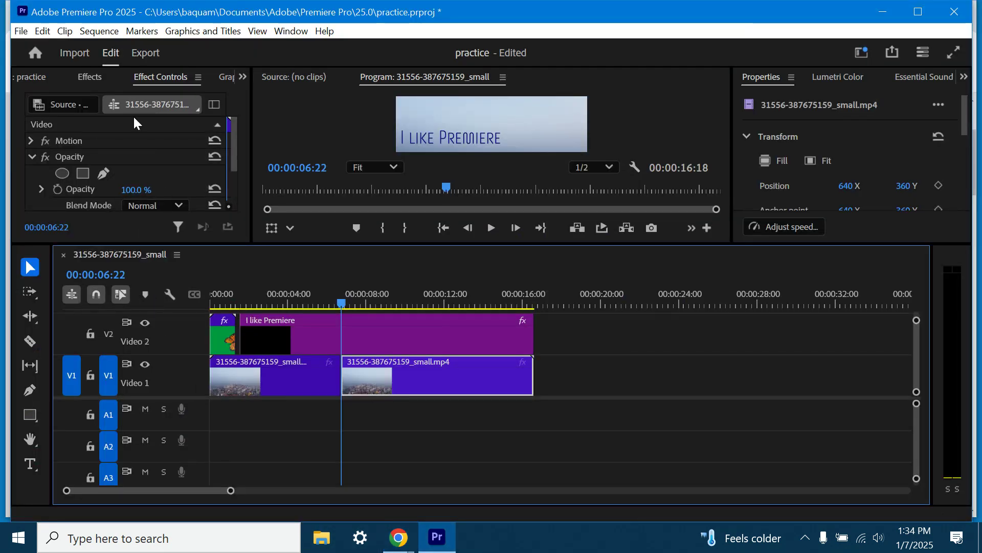
left_click(26, 75)
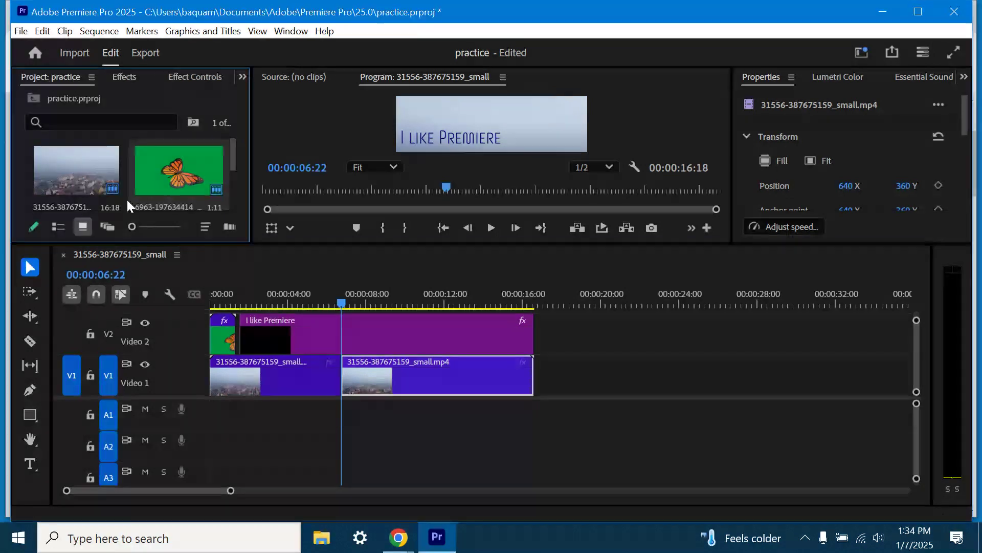
double_click(125, 163)
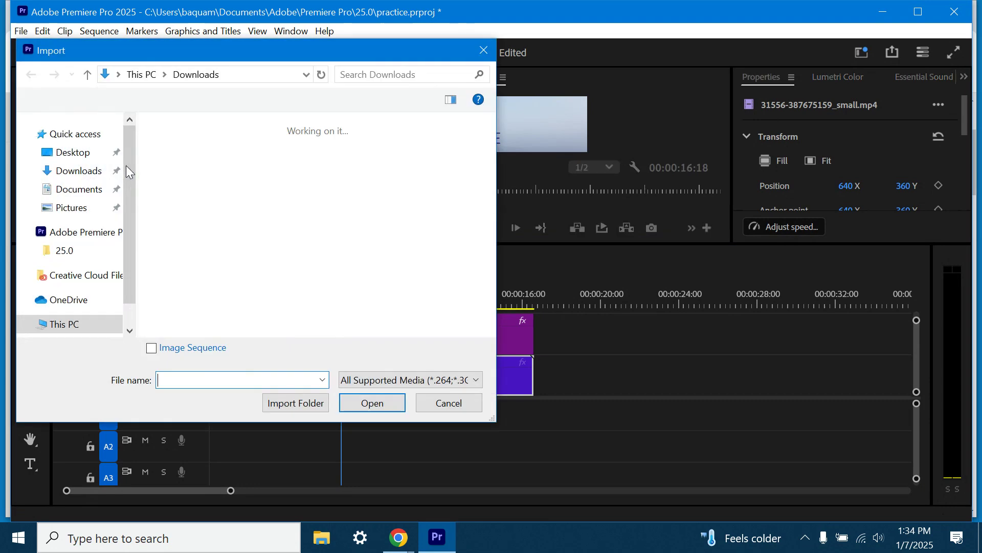
double_click(183, 168)
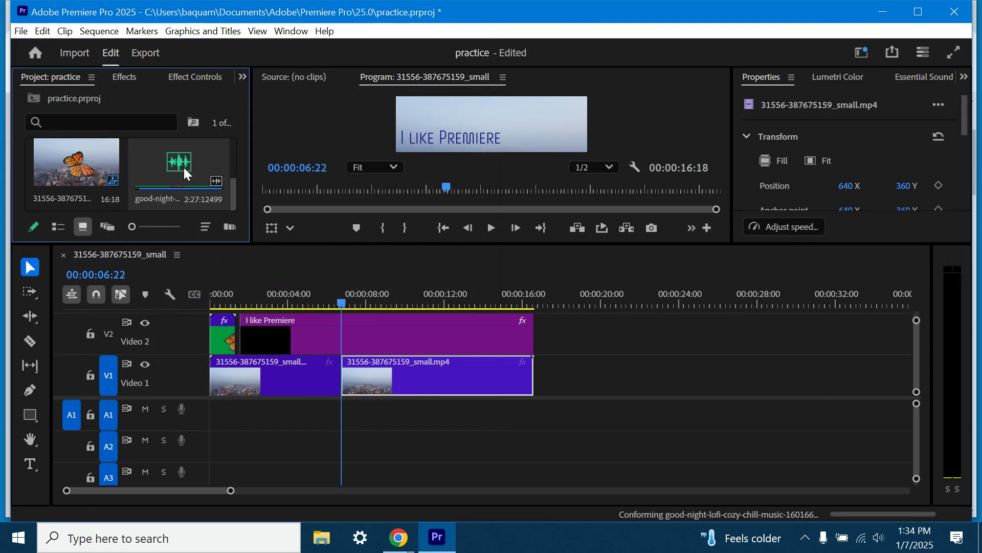
left_click_drag(180, 164, 210, 421)
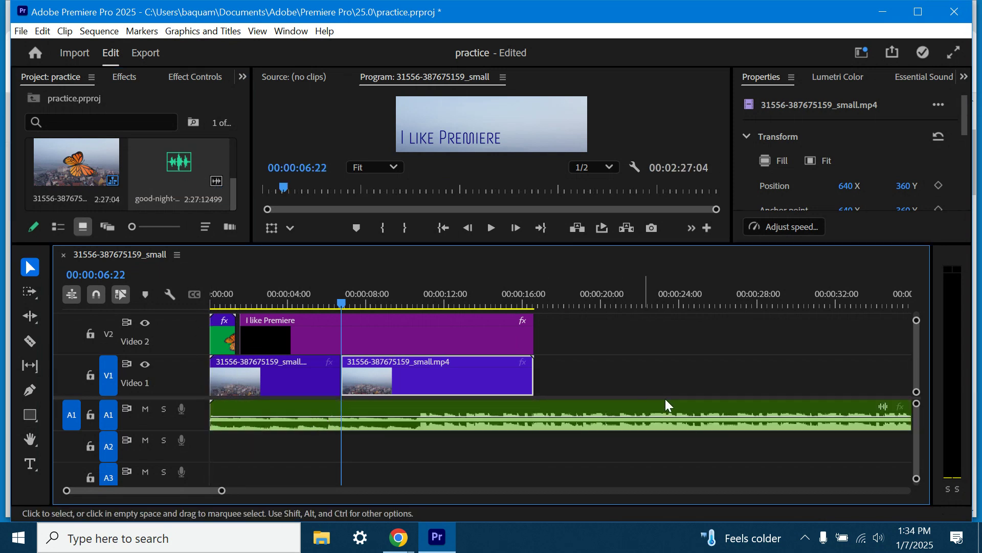
left_click_drag(189, 490, 142, 491)
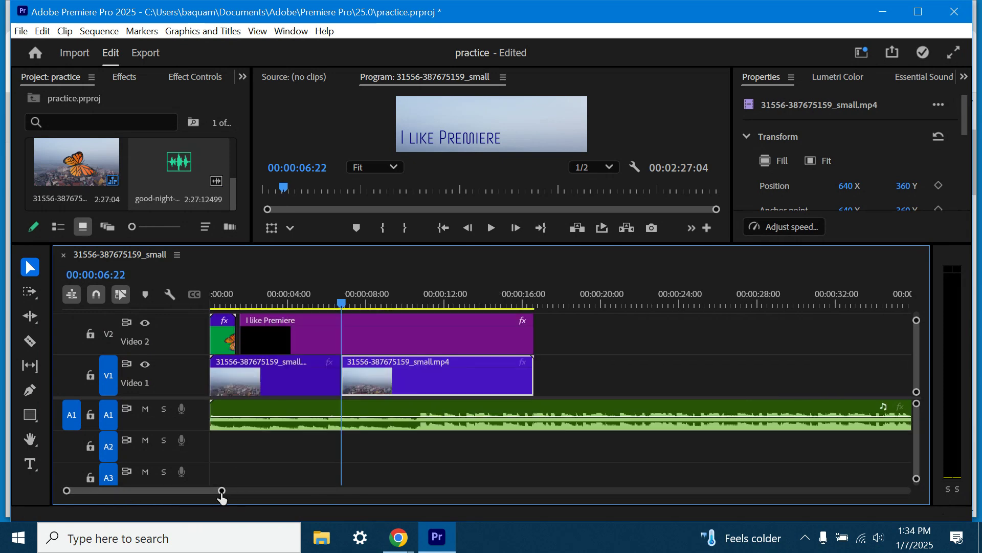
Step: Trim the end of the lofi music clip on A1 to match the end of the video clips at 00:00:16:18
left_click_drag(220, 492, 692, 490)
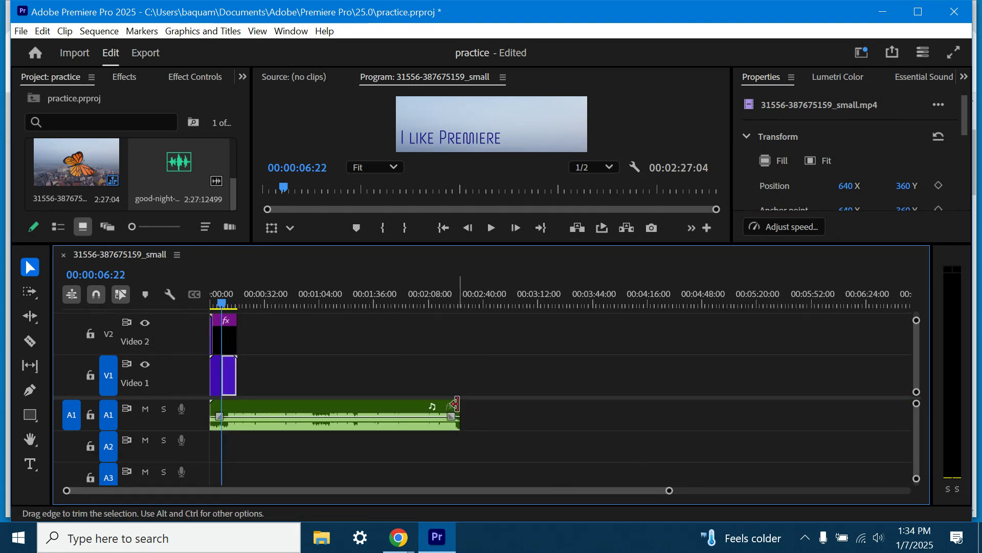
left_click_drag(446, 403, 232, 407)
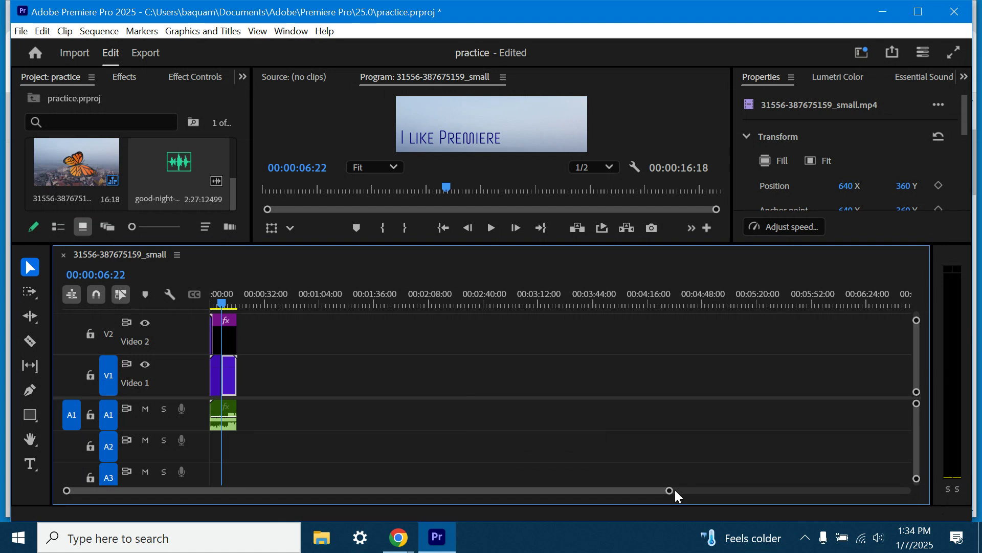
left_click_drag(670, 490, 220, 491)
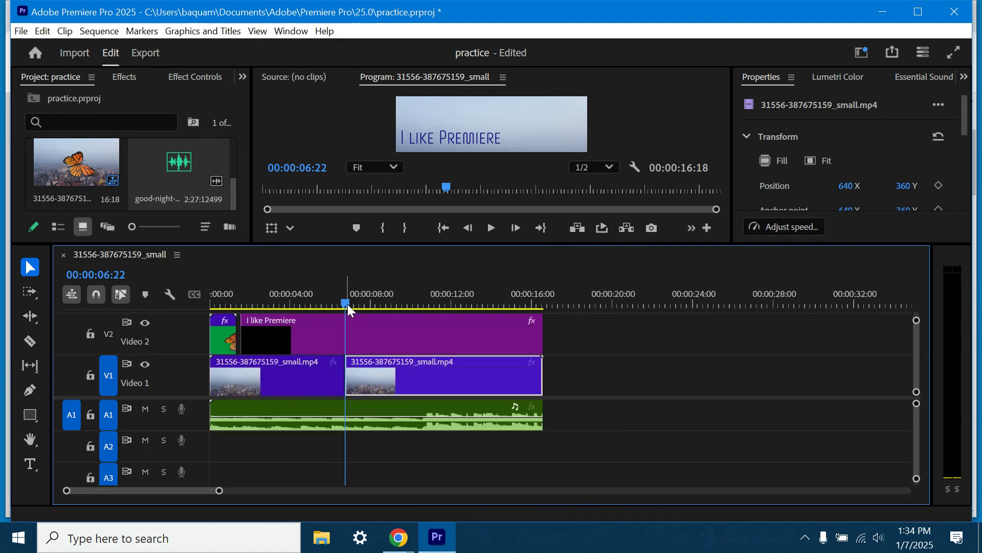
Step: Play the sequence from the beginning to check the music with the title animation, and return the playhead to the start
left_click_drag(348, 304, 185, 305)
left_click(492, 228)
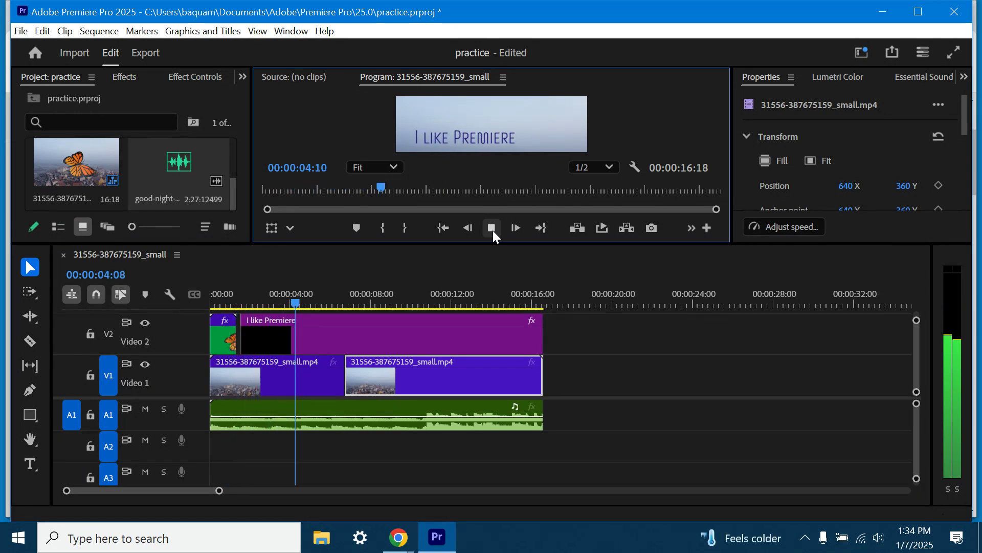
left_click(492, 229)
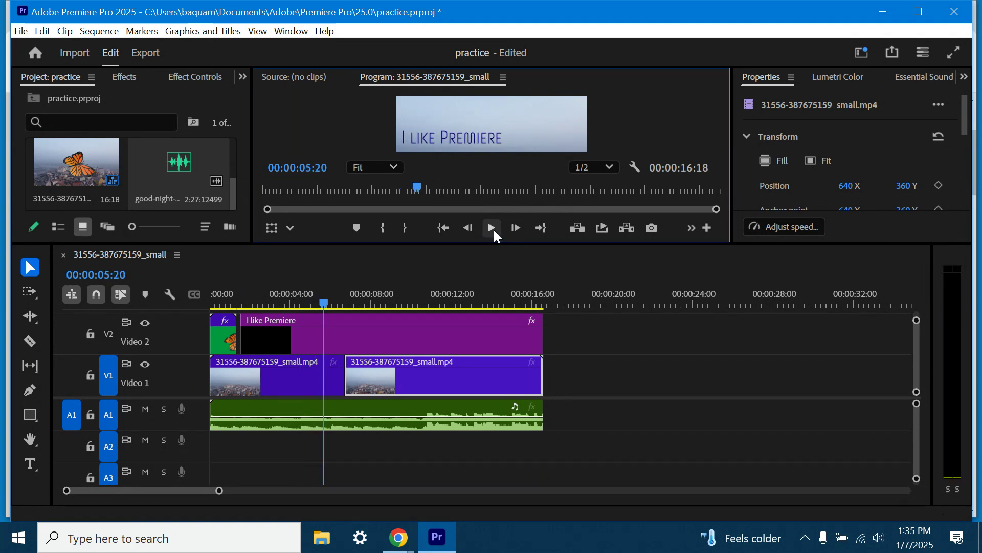
left_click_drag(331, 296, 178, 349)
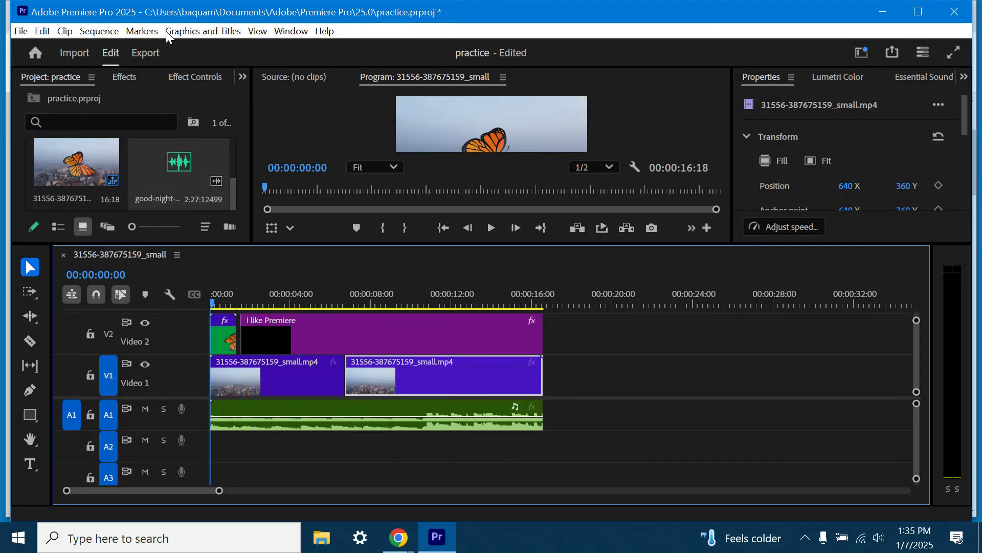
Step: Export the sequence as an H.264 media file named practicevideo.mp4 in the Downloads folder
left_click(143, 51)
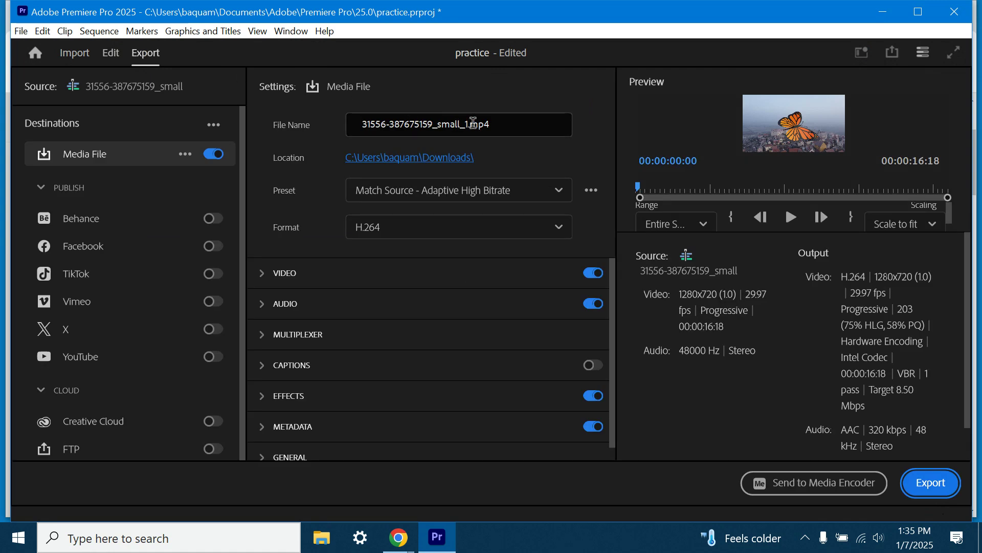
left_click_drag(469, 124, 330, 112)
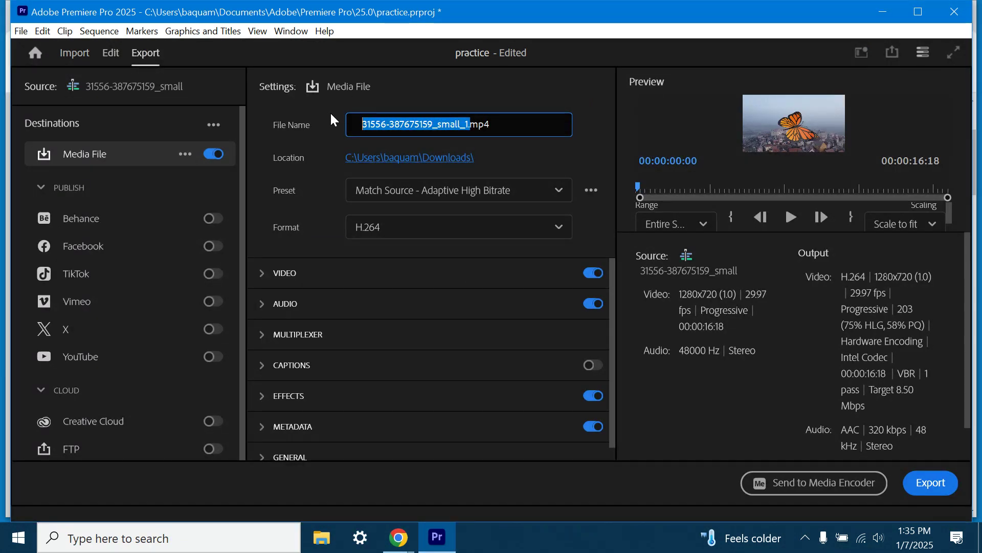
type("practicevideo.")
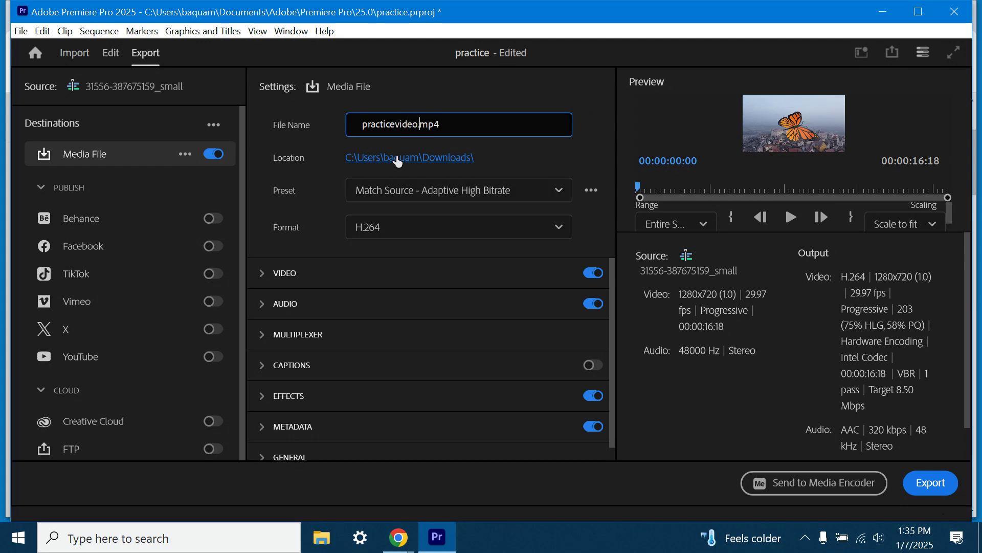
left_click(406, 161)
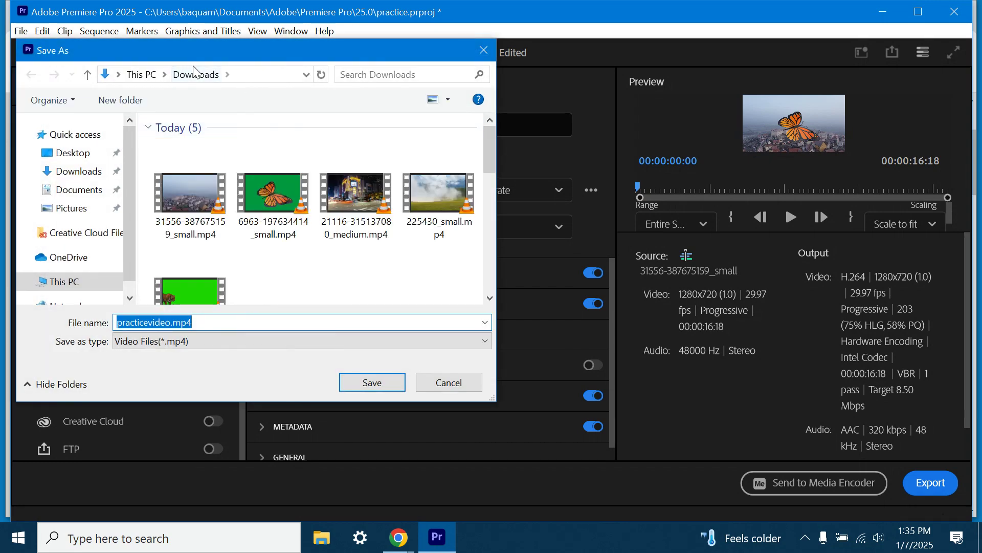
left_click(468, 384)
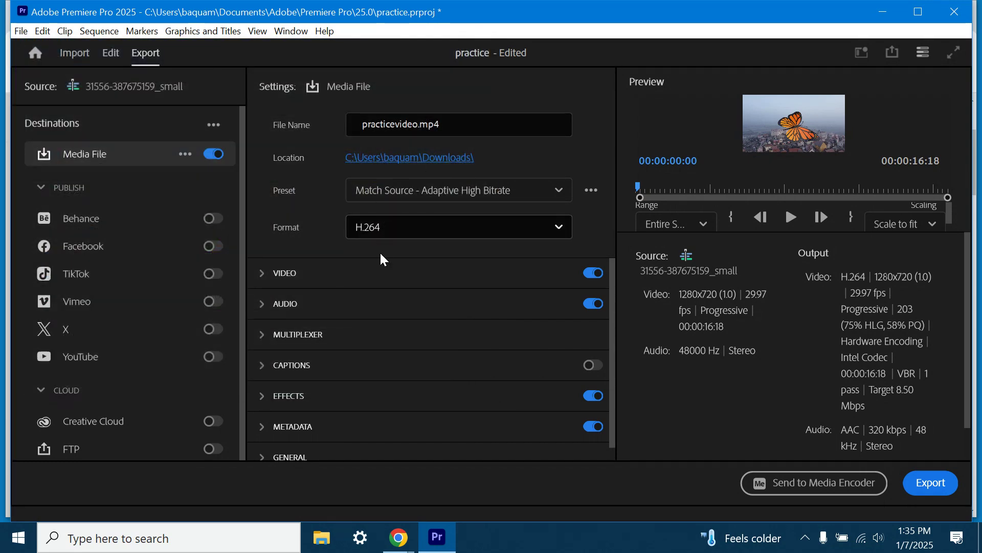
left_click(927, 484)
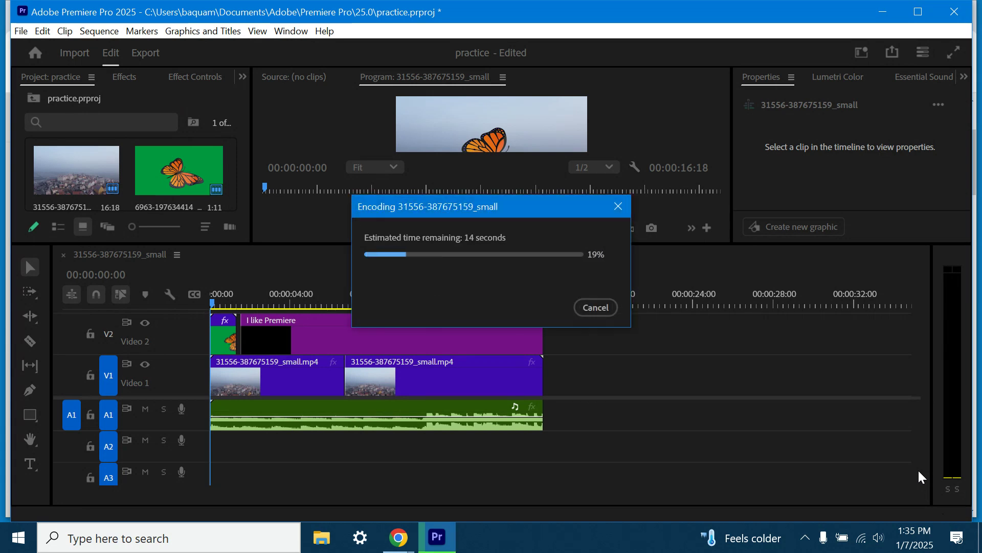
left_click_drag(511, 209, 361, 91)
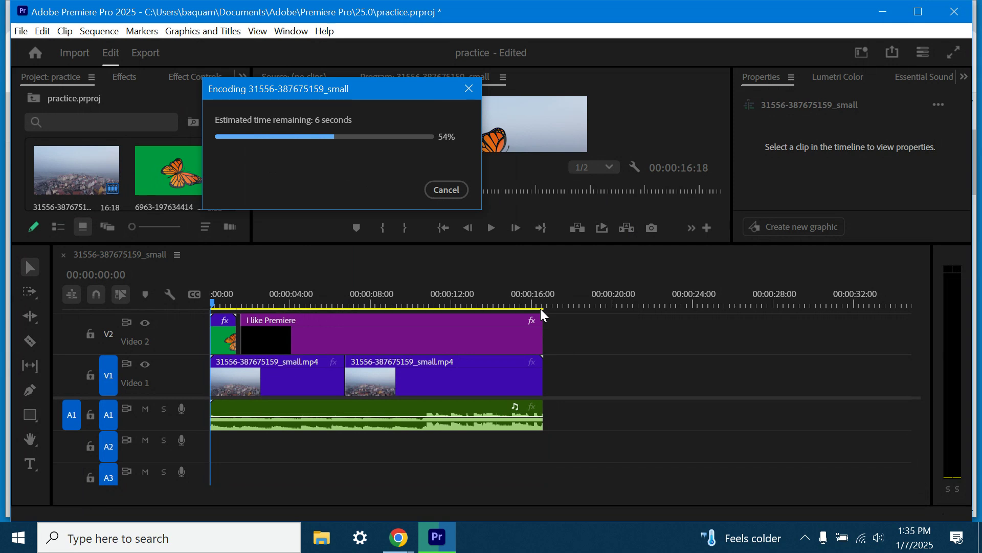
left_click_drag(363, 97, 513, 218)
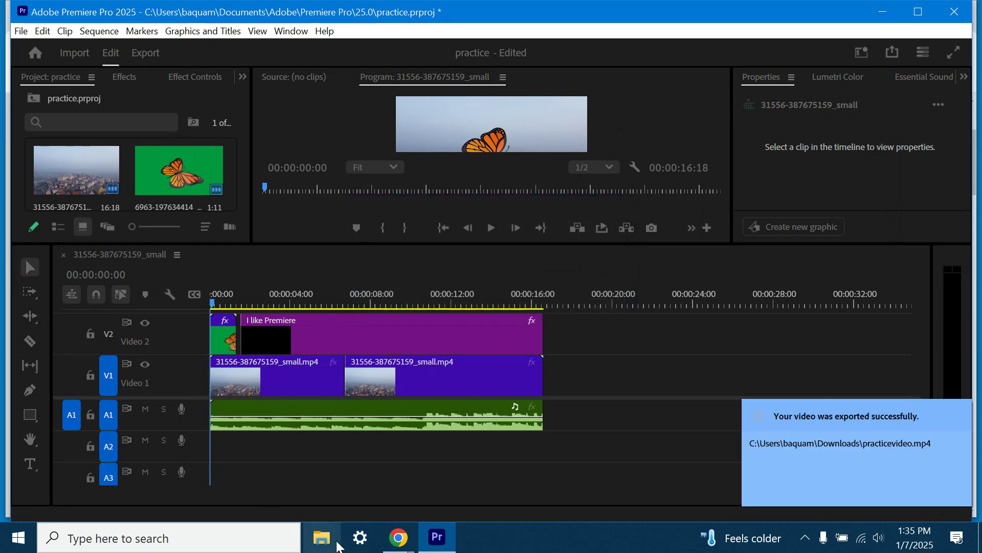
Step: Open the exported practicevideo.mp4 from Downloads in File Explorer, review its playback in VLC, and close both windows
left_click(326, 545)
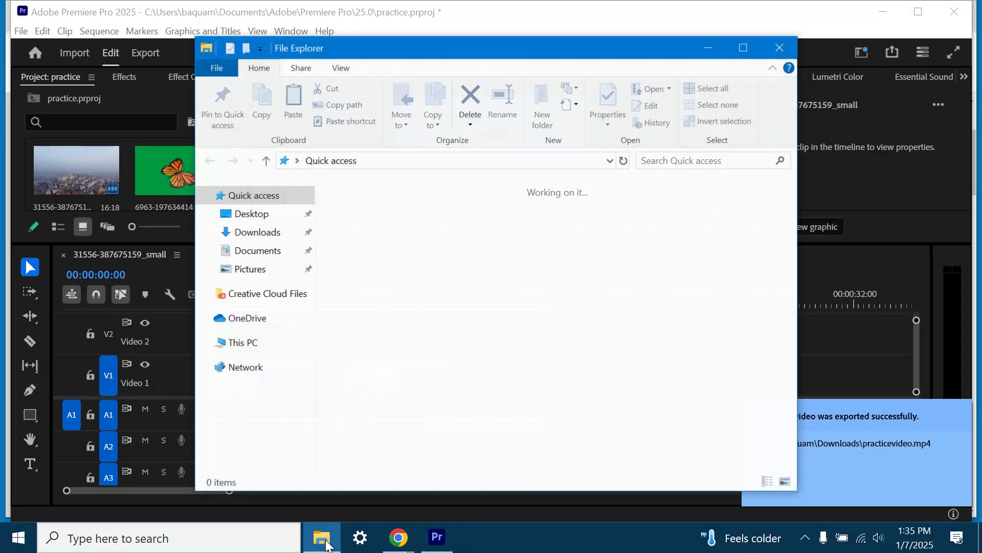
left_click(276, 233)
double_click(382, 229)
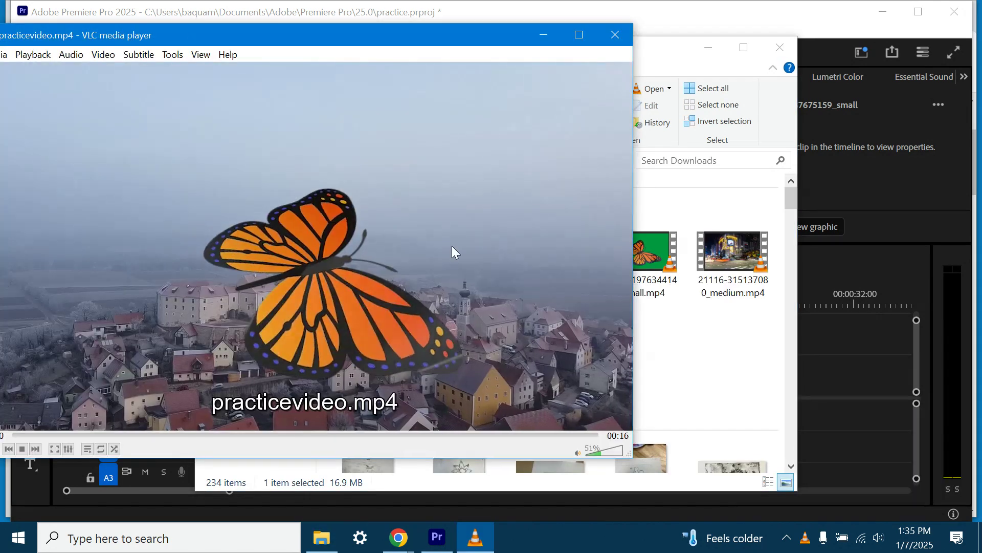
left_click_drag(387, 35, 496, 44)
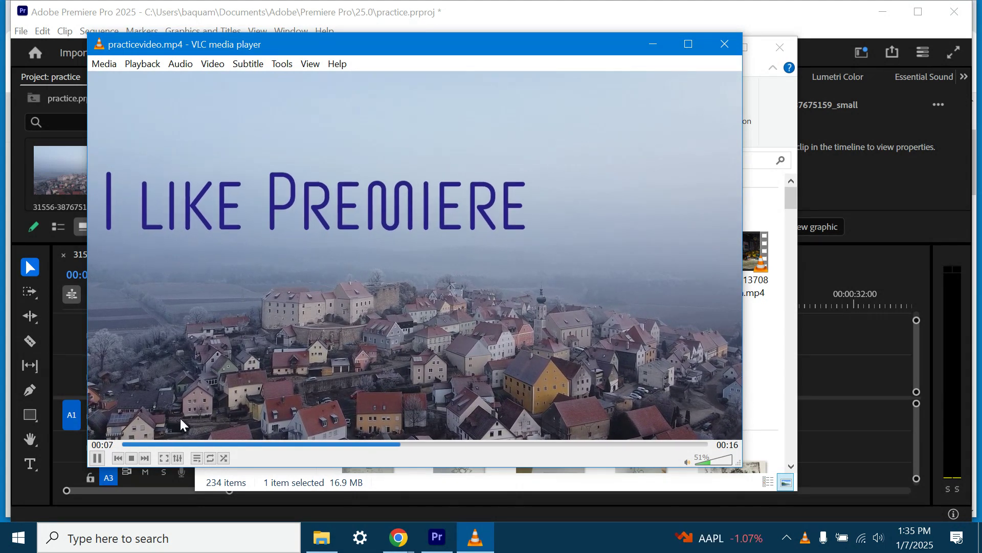
left_click(97, 458)
left_click(725, 44)
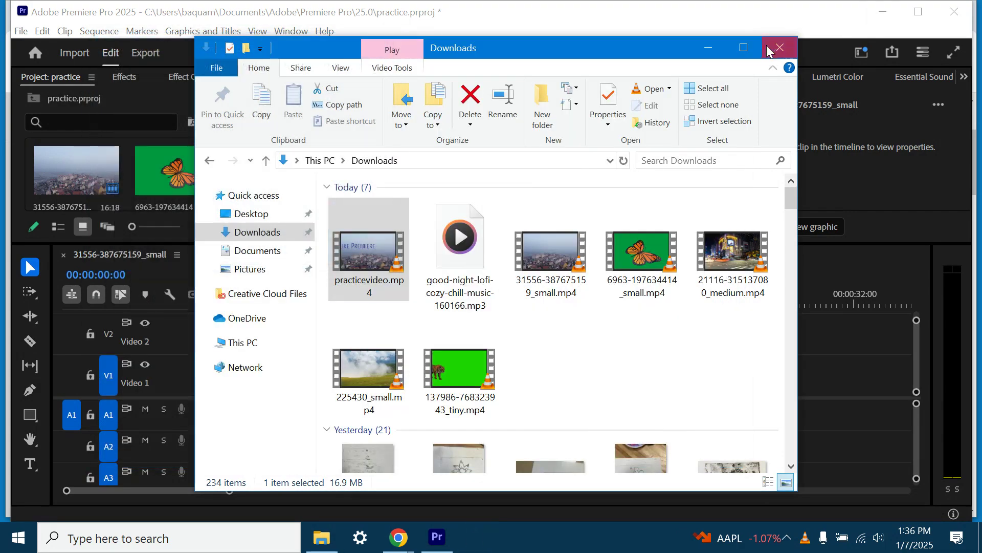
left_click(780, 47)
mouse_move(396, 551)
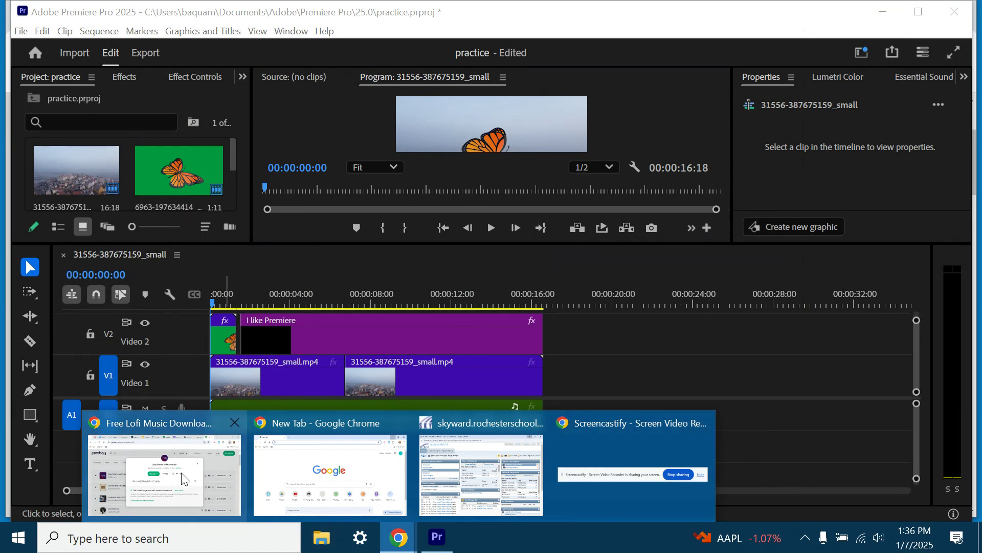
mouse_move(182, 479)
left_click(809, 48)
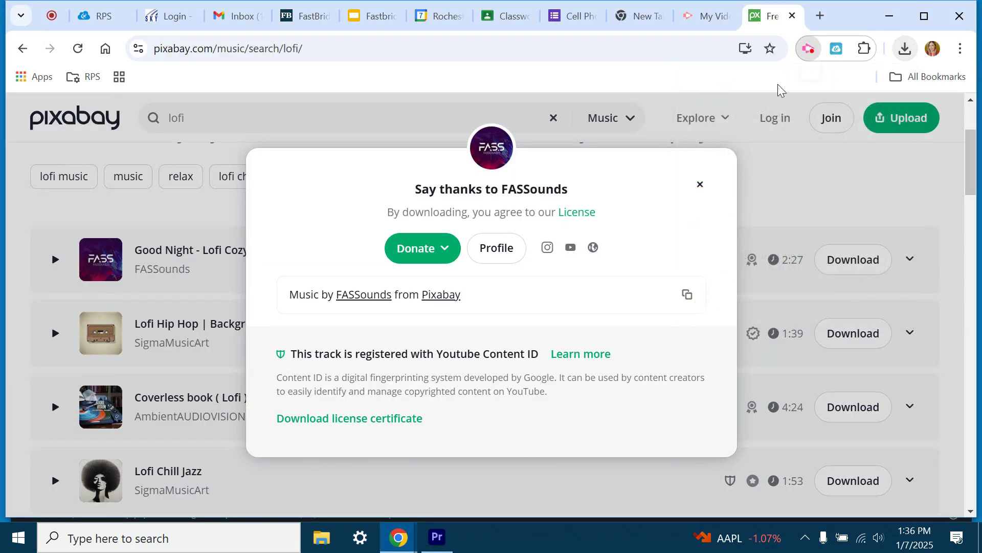